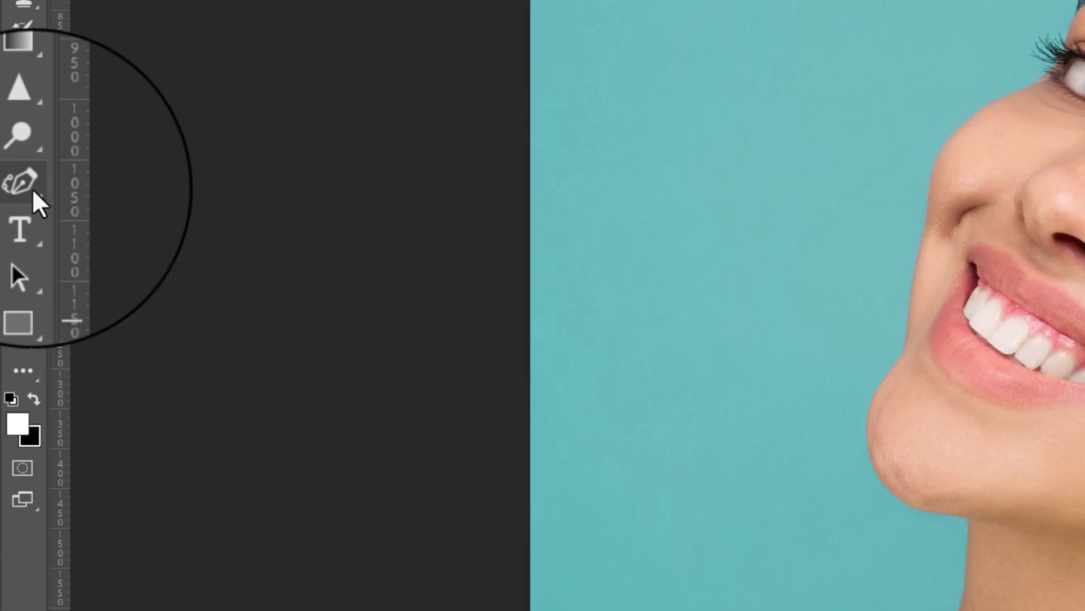
# Switch the Pen tool to the Curvature Pen Tool from its flyout.
pyautogui.rightClick(35, 199)
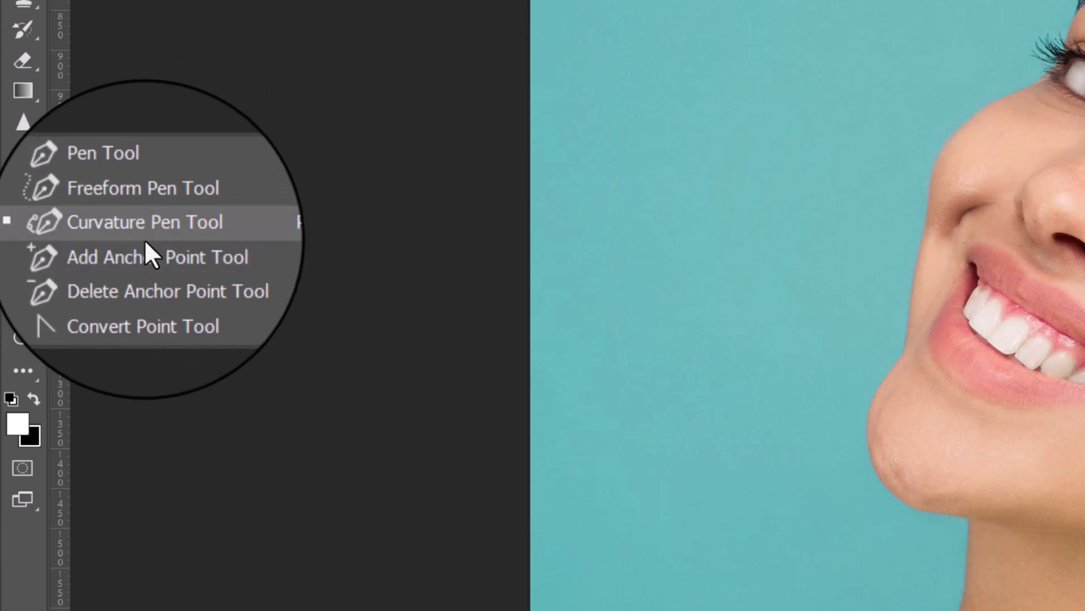
pyautogui.click(85, 228)
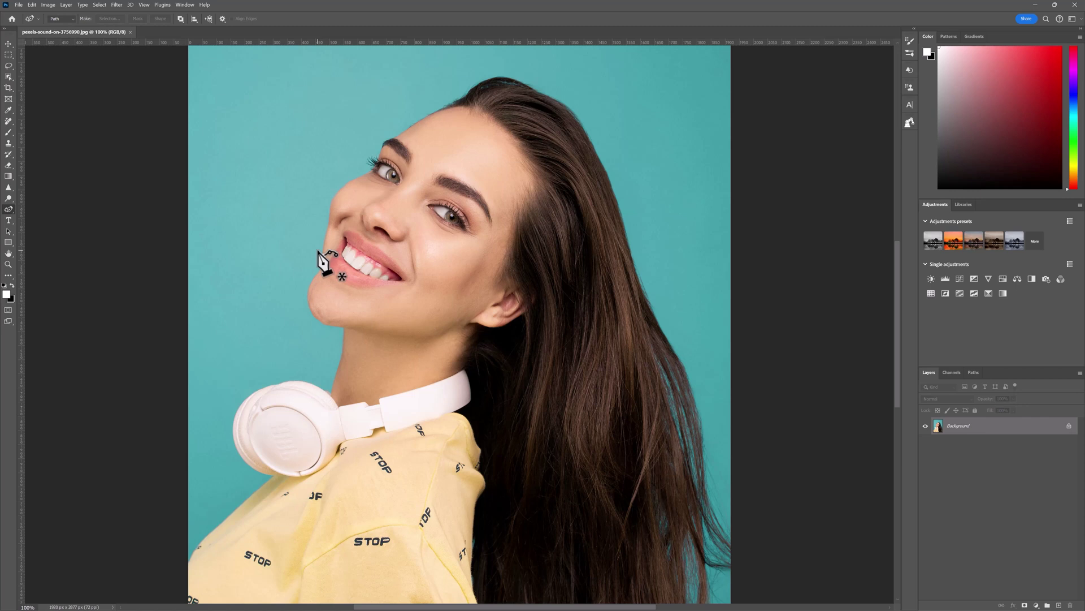
# Zoom the portrait to 200% and pan so both eyes fill the view.
pyautogui.hotkey('ctrl', '+')
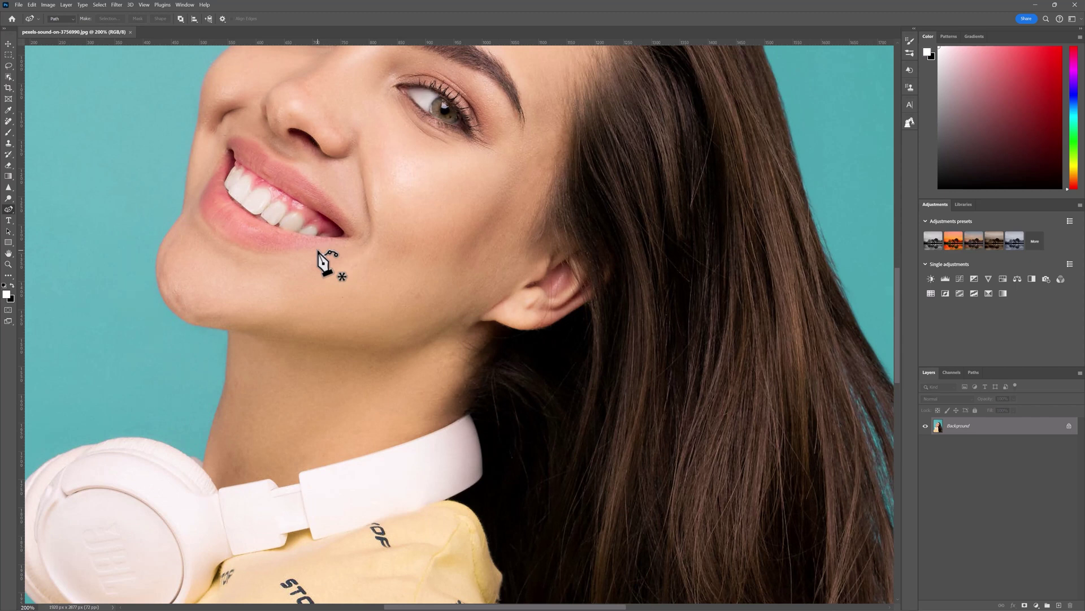
pyautogui.moveTo(419, 216); pyautogui.dragTo(417, 392)
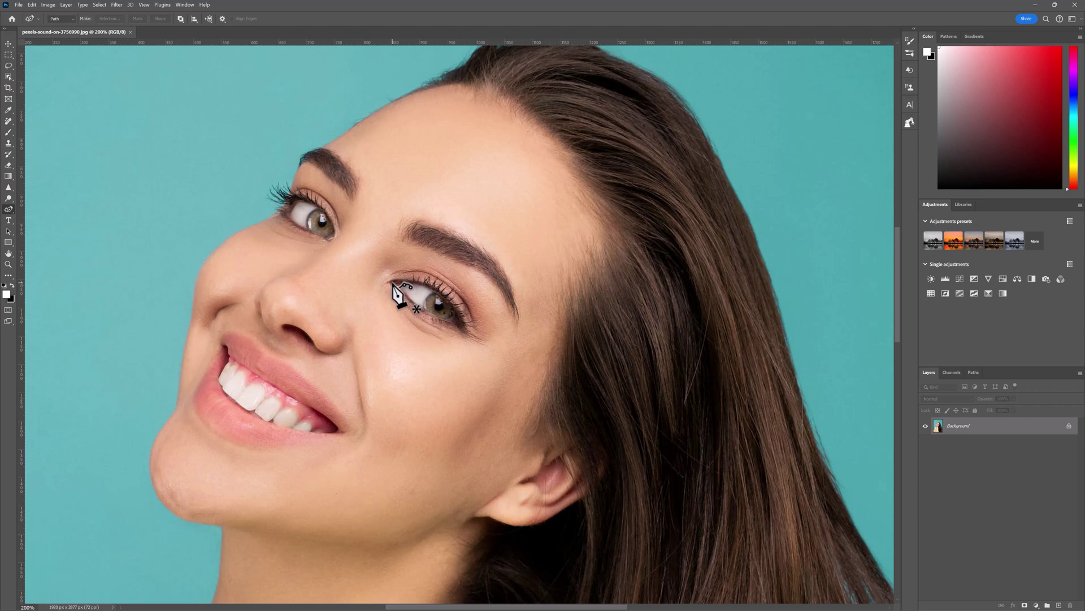
# Start a curvature path at the inner eye corner and extend it to the outer corner.
pyautogui.click(391, 283)
pyautogui.moveTo(441, 294); pyautogui.dragTo(465, 327)
pyautogui.click(460, 324)
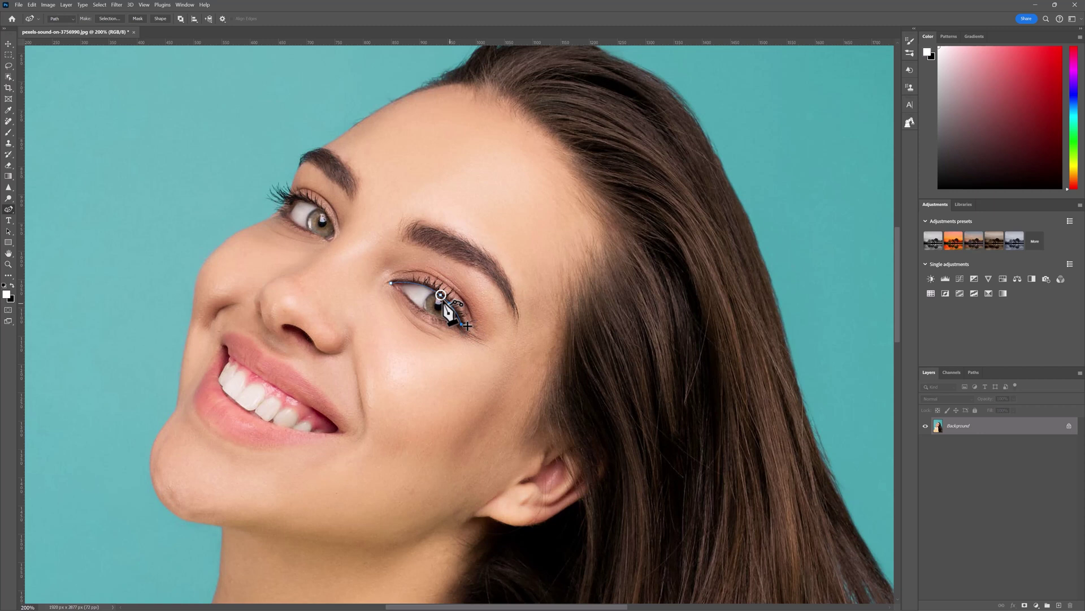
pyautogui.moveTo(461, 324); pyautogui.dragTo(447, 302)
pyautogui.click(461, 324)
# Reshape the path's curves to follow the lash line, then pick up its last point.
pyautogui.moveTo(441, 295); pyautogui.dragTo(474, 296)
pyautogui.click(427, 341)
pyautogui.moveTo(450, 319); pyautogui.dragTo(440, 332)
pyautogui.moveTo(461, 322); pyautogui.dragTo(421, 295)
pyautogui.click(462, 324)
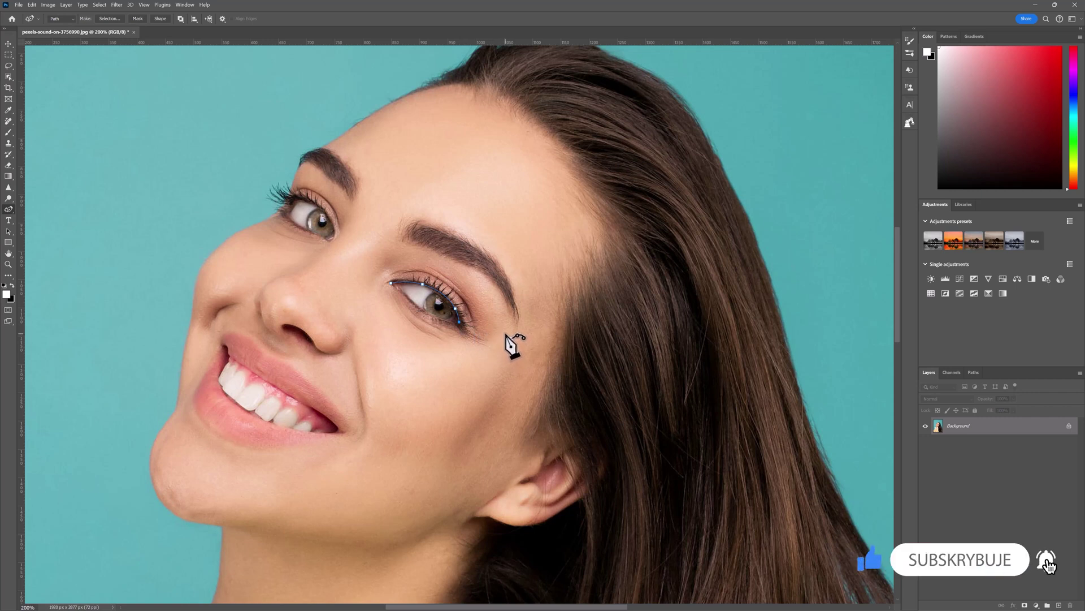
# Extend the path out to a wing tip past the outer corner and close it at the inner corner.
pyautogui.click(507, 331)
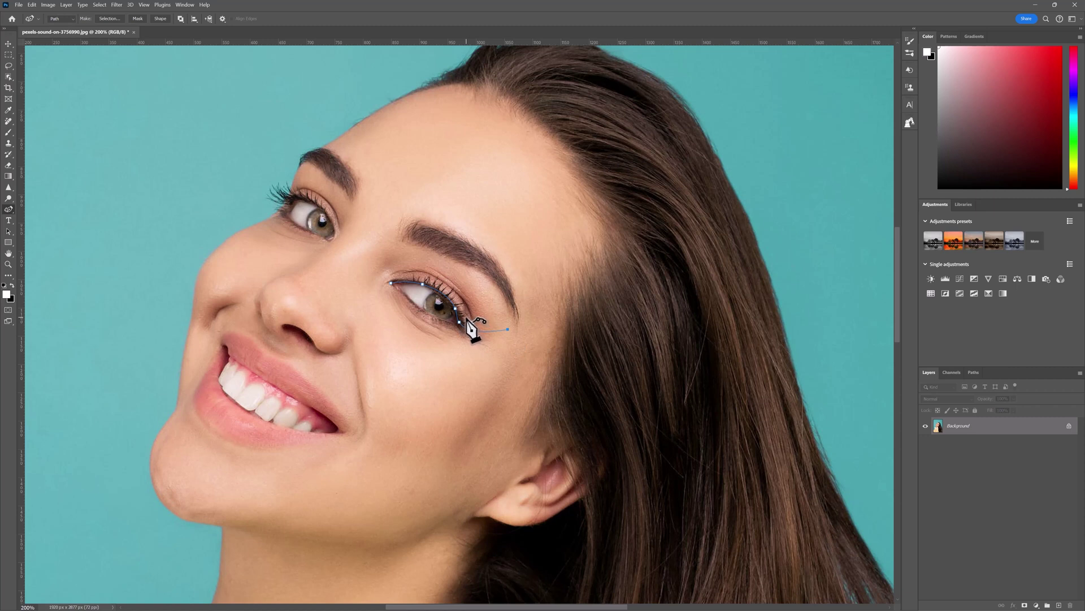
pyautogui.click(467, 318)
pyautogui.hotkey('ctrl', 'z')
pyautogui.click(413, 275)
pyautogui.click(392, 283)
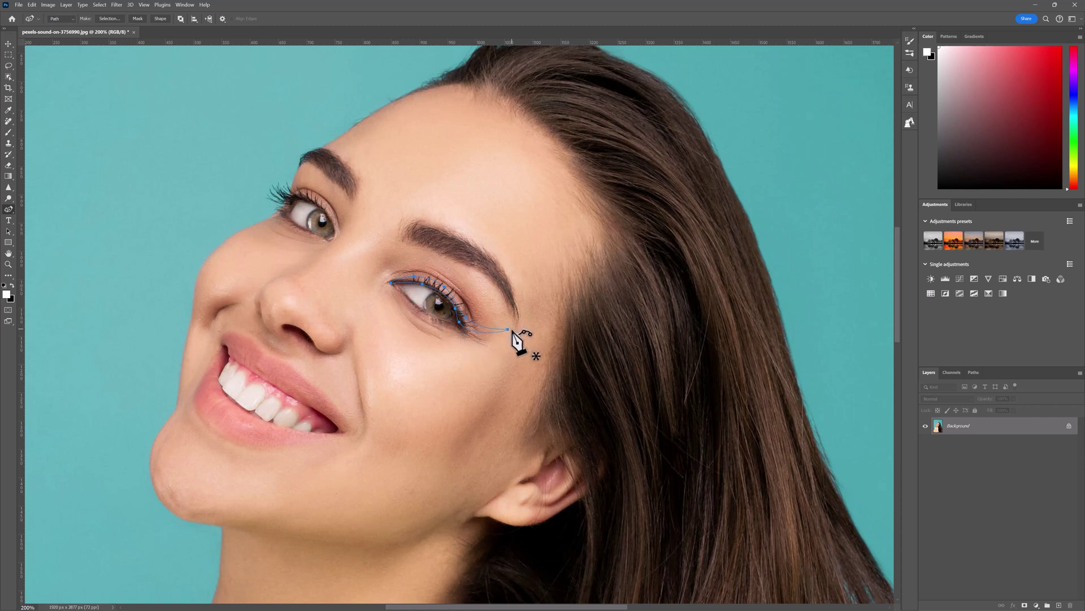
pyautogui.click(457, 320)
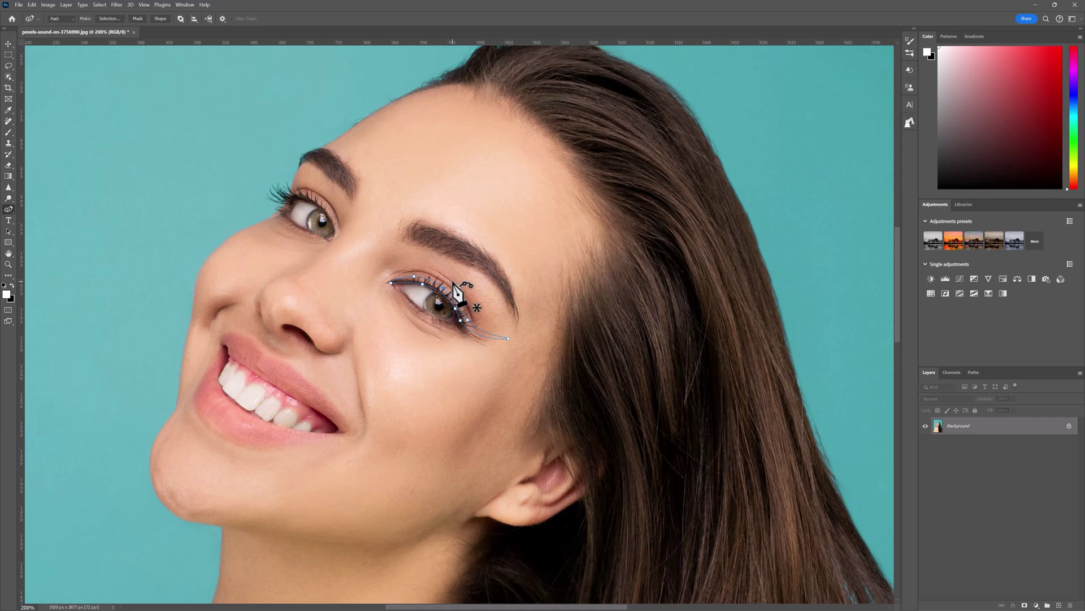
# Make a selection from the eyeliner path with a 0.3 px feather radius.
pyautogui.rightClick(467, 324)
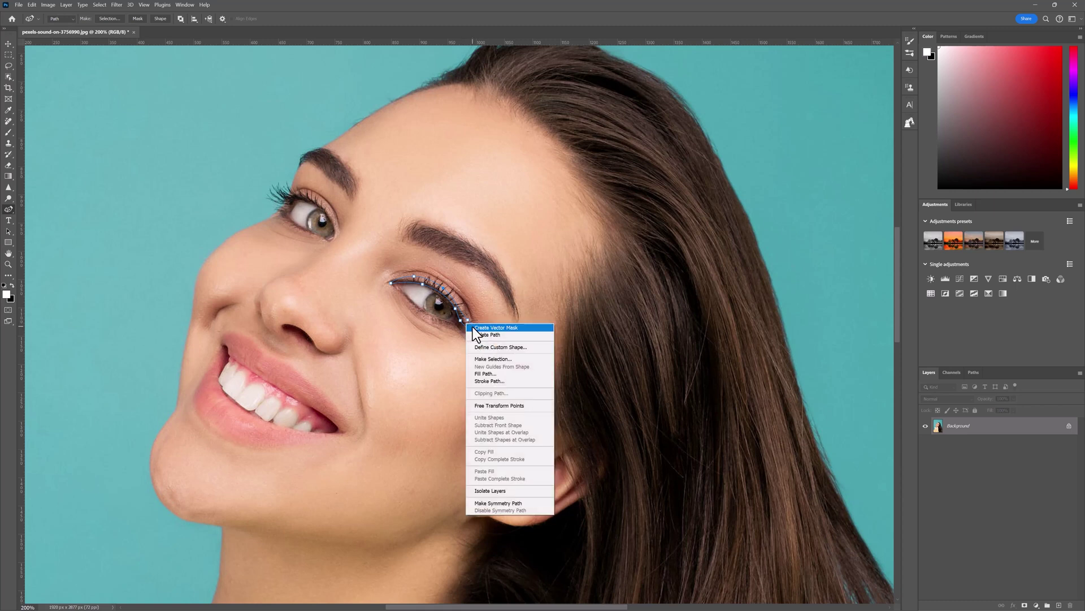
pyautogui.click(499, 358)
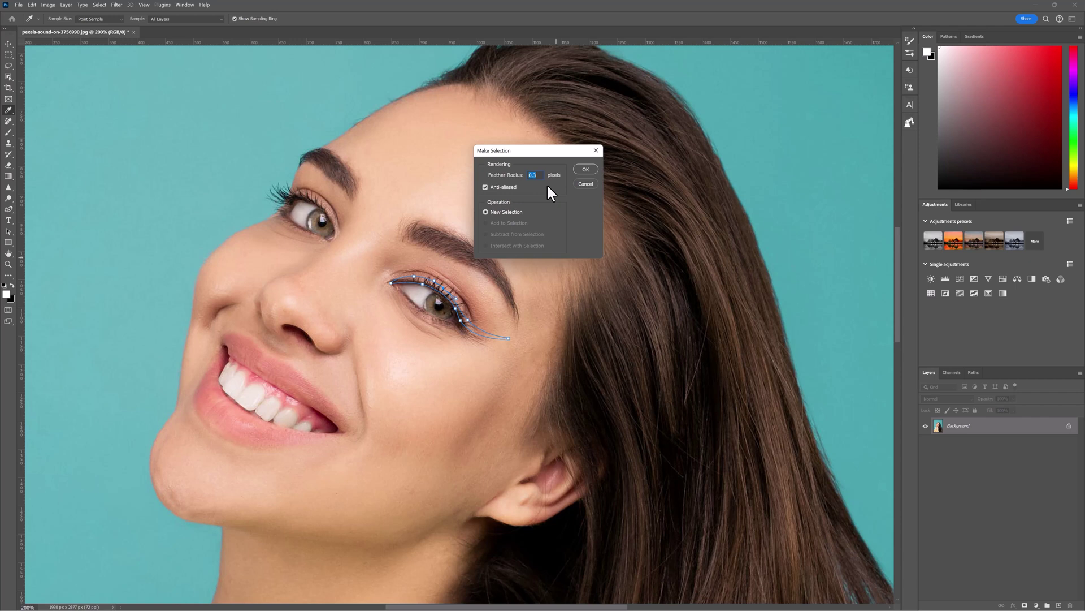
pyautogui.click(588, 168)
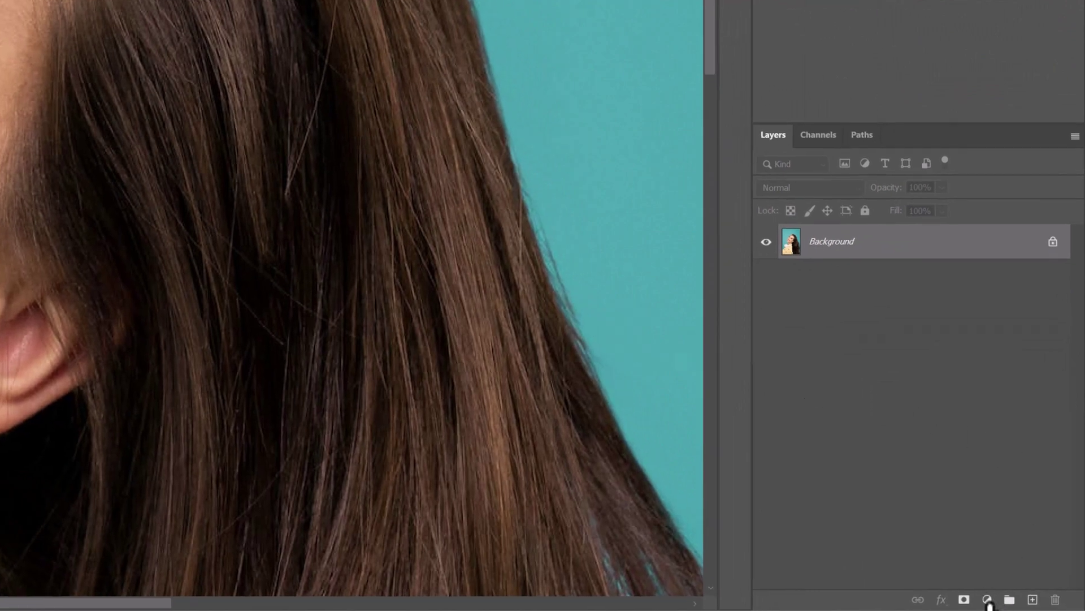
# Add a black (000000) Solid Color fill layer over the eyeliner selection.
pyautogui.click(988, 600)
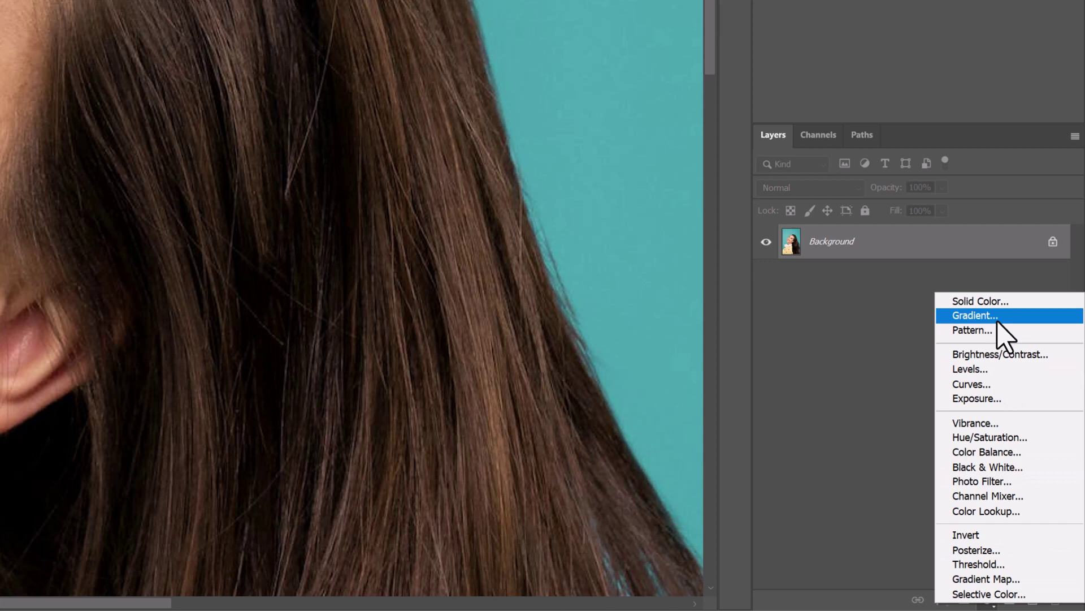
pyautogui.click(998, 303)
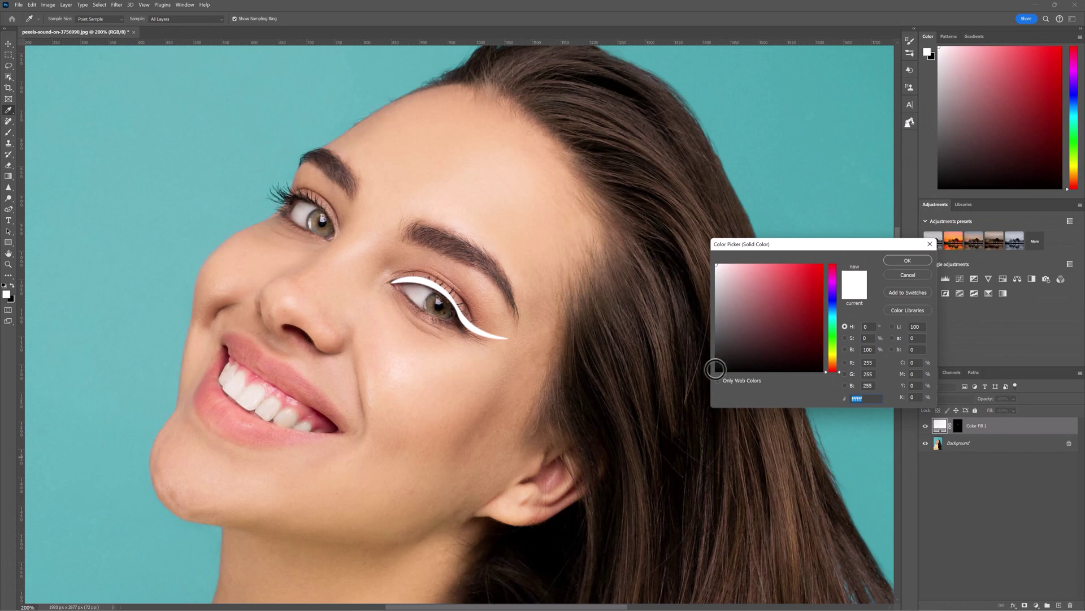
pyautogui.click(717, 370)
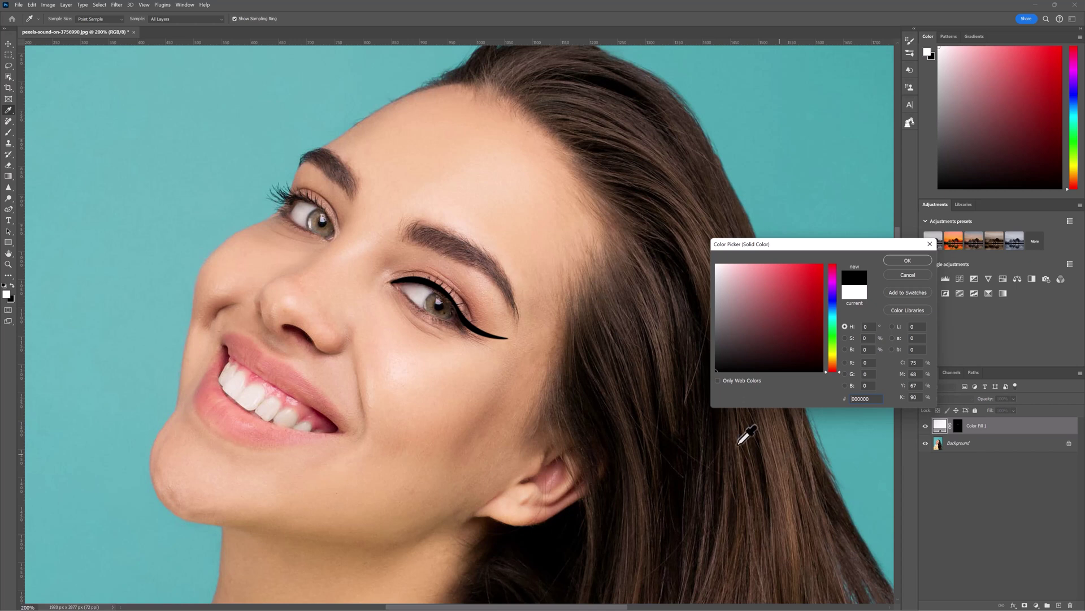
pyautogui.click(907, 260)
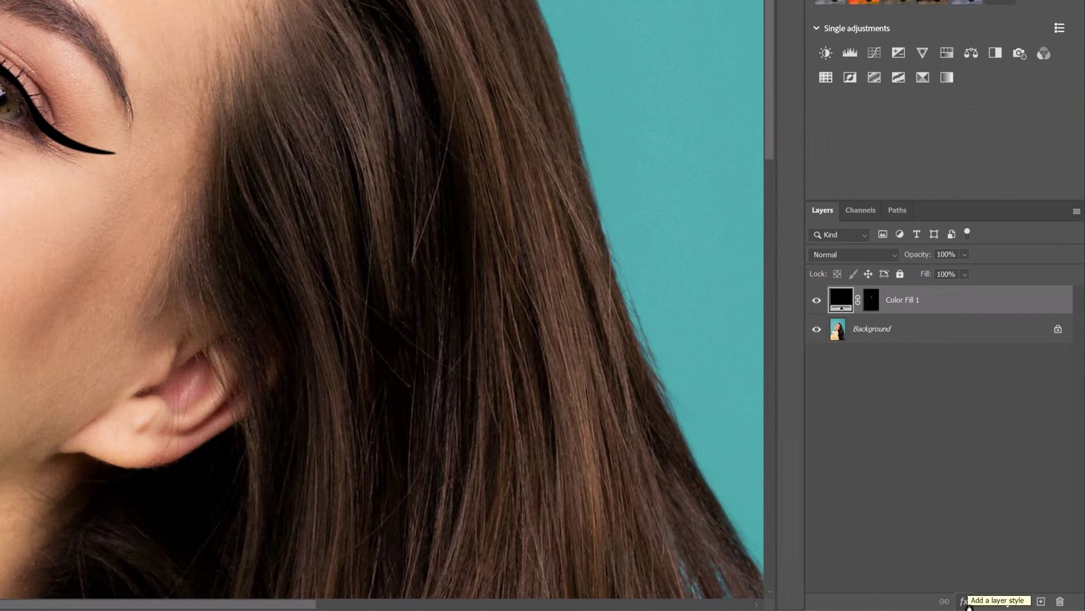
# Open Blending Options for Color Fill 1 and try Underlying Layer blend-if slider positions.
pyautogui.click(965, 601)
pyautogui.click(996, 467)
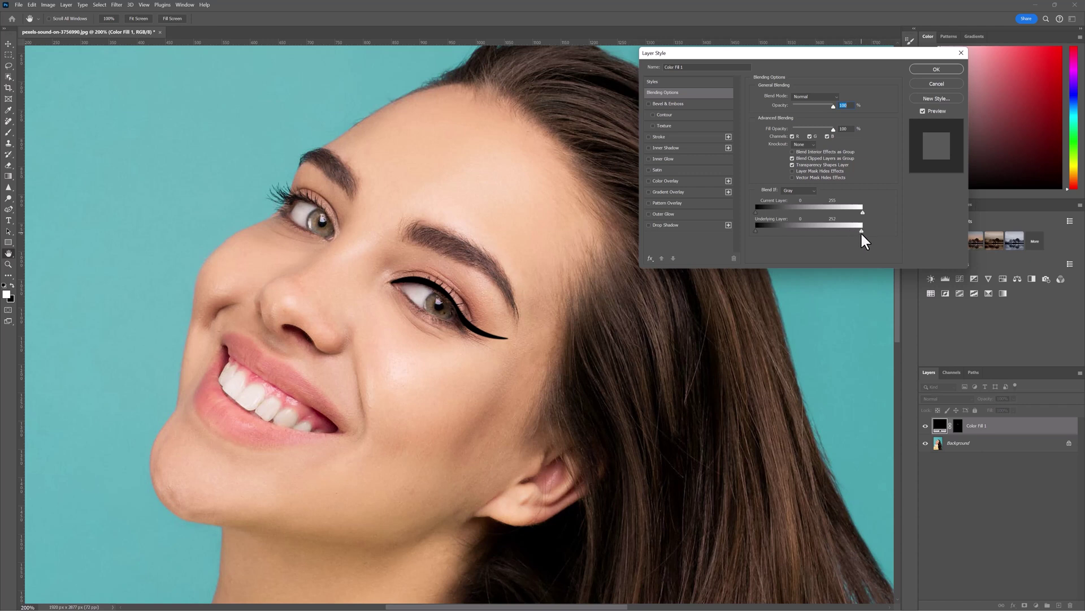
pyautogui.moveTo(833, 232); pyautogui.dragTo(868, 235)
pyautogui.moveTo(840, 232)
pyautogui.mouseDown()
pyautogui.moveTo(815, 233)
pyautogui.moveTo(862, 246)
pyautogui.mouseUp()
pyautogui.moveTo(859, 231); pyautogui.dragTo(858, 232)
pyautogui.moveTo(846, 229); pyautogui.dragTo(761, 242)
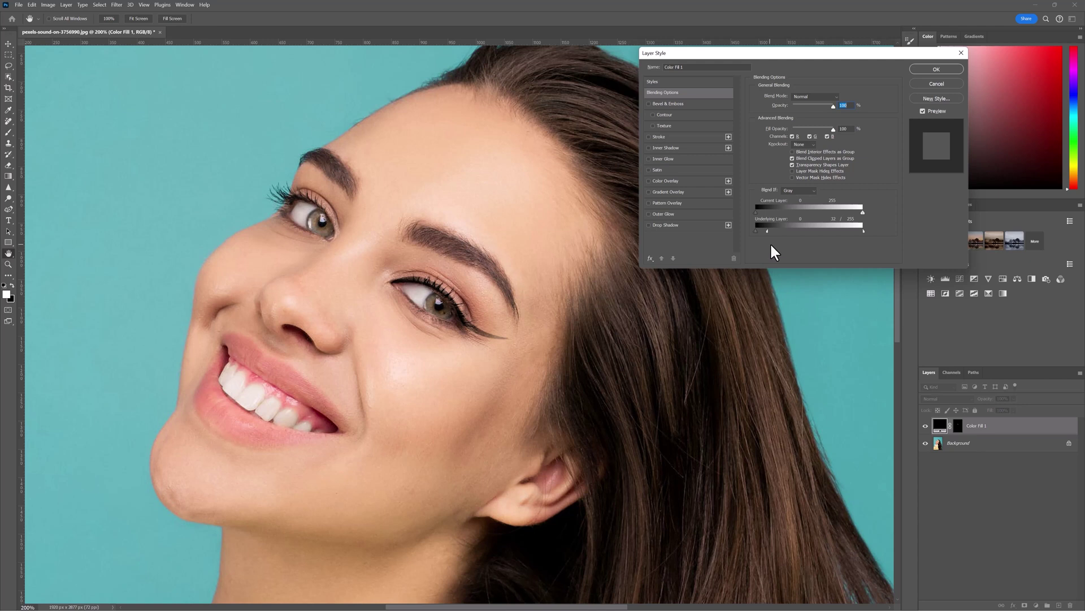
pyautogui.moveTo(777, 245)
pyautogui.mouseDown()
pyautogui.moveTo(854, 246)
pyautogui.moveTo(798, 244)
pyautogui.mouseUp()
pyautogui.moveTo(792, 244); pyautogui.dragTo(731, 243)
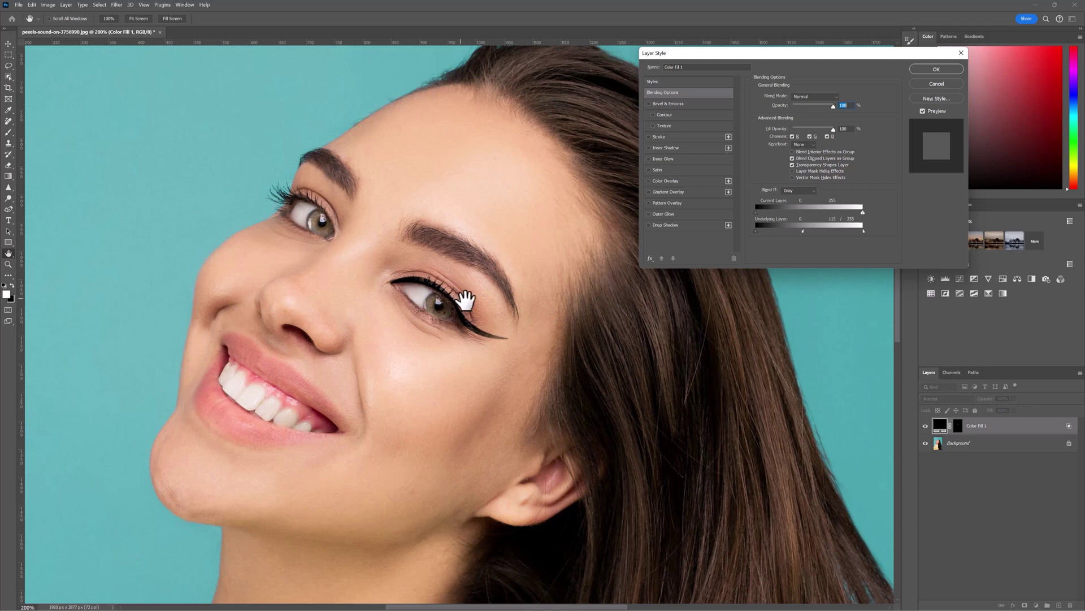
pyautogui.moveTo(803, 231); pyautogui.dragTo(884, 249)
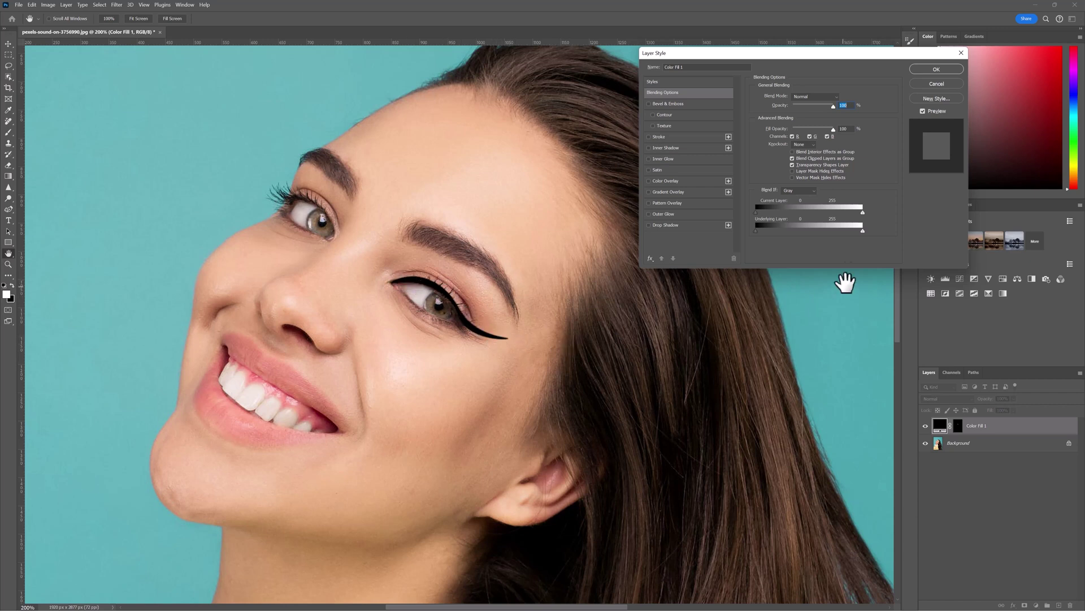
# Alt-split the Underlying Layer sliders so the eyeliner fades gradually over lighter skin.
pyautogui.press('alt')
pyautogui.moveTo(840, 236)
pyautogui.mouseDown()
pyautogui.moveTo(802, 239)
pyautogui.moveTo(813, 249)
pyautogui.mouseUp()
pyautogui.moveTo(757, 232)
pyautogui.mouseDown()
pyautogui.moveTo(789, 229)
pyautogui.moveTo(737, 232)
pyautogui.mouseUp()
pyautogui.moveTo(764, 231)
pyautogui.mouseDown()
pyautogui.moveTo(847, 232)
pyautogui.moveTo(734, 230)
pyautogui.mouseUp()
pyautogui.moveTo(818, 234); pyautogui.dragTo(813, 248)
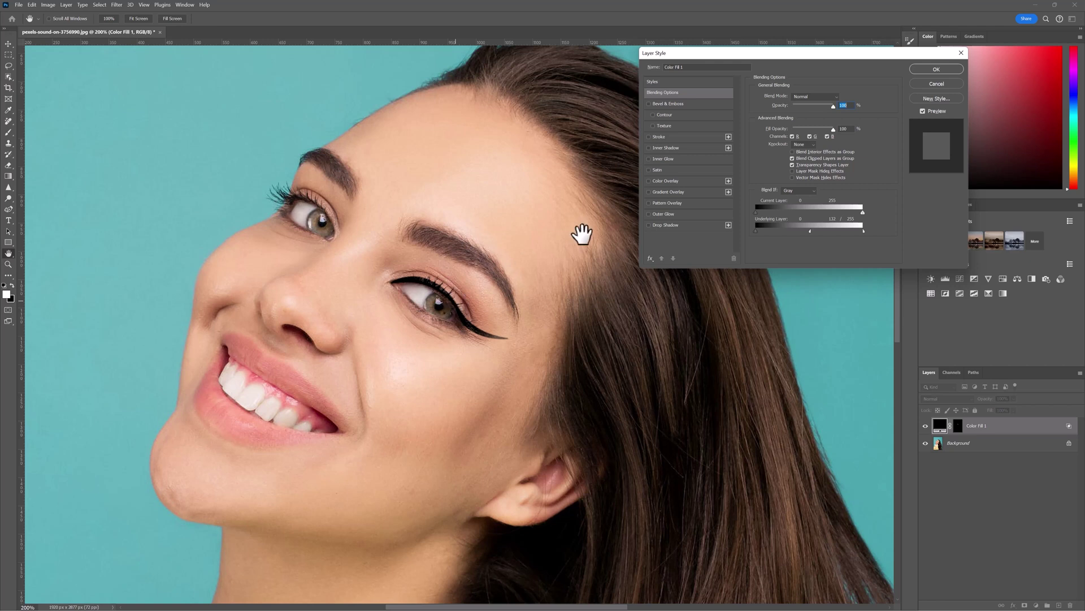
# Lower Color Fill 1's fill to about 90% and toggle its visibility to compare.
pyautogui.click(936, 69)
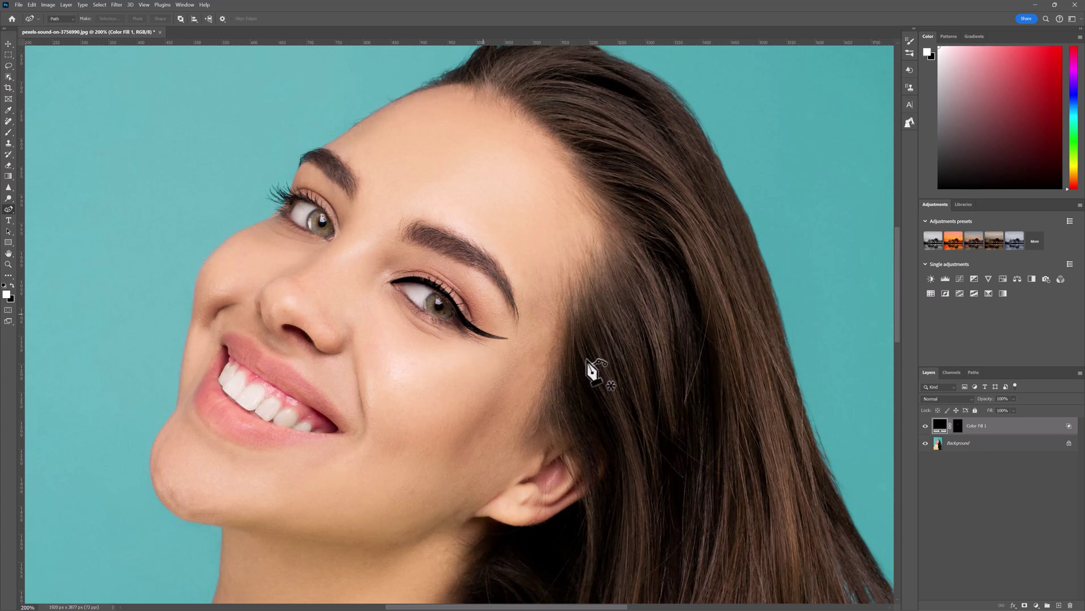
pyautogui.click(1001, 412)
pyautogui.moveTo(993, 418); pyautogui.dragTo(992, 419)
pyautogui.press('Return')
pyautogui.click(926, 425)
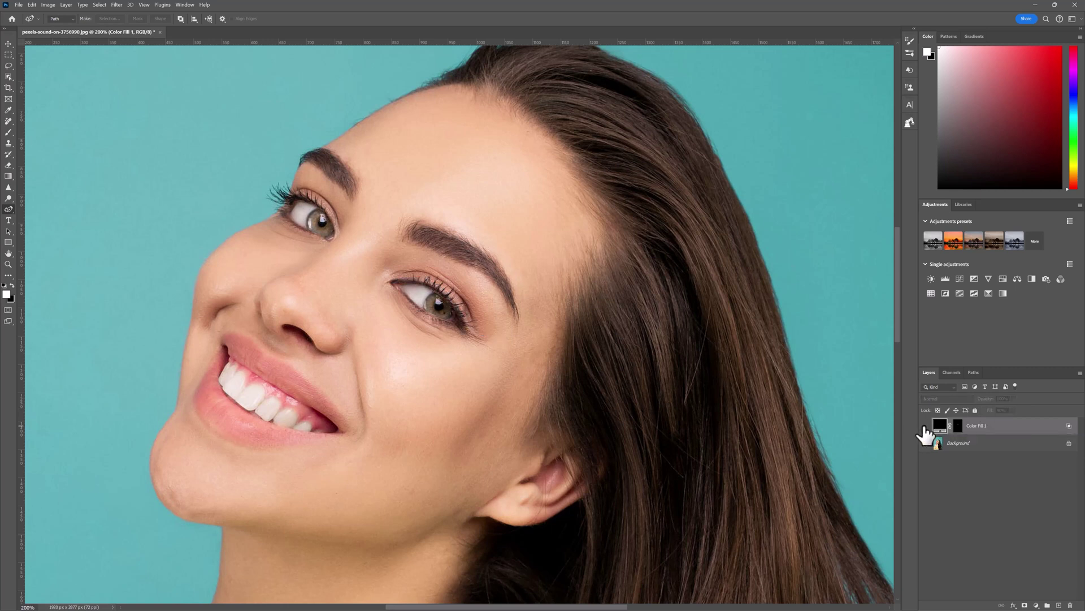
pyautogui.click(926, 426)
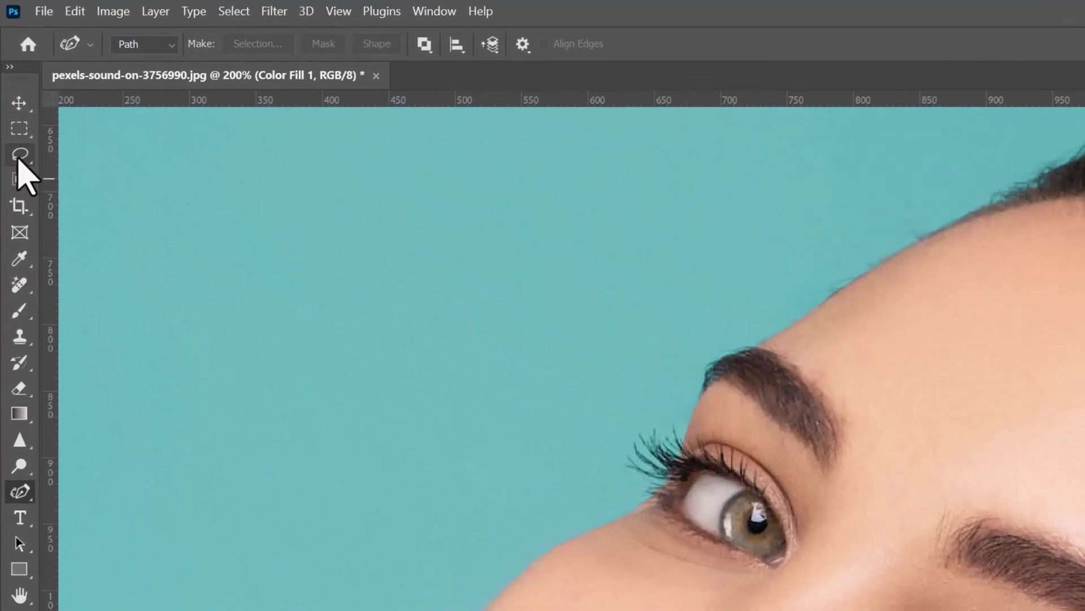
# Lasso the upper eyelid from the inner corner to the eyeliner wing, redrawing after a first attempt.
pyautogui.click(20, 158)
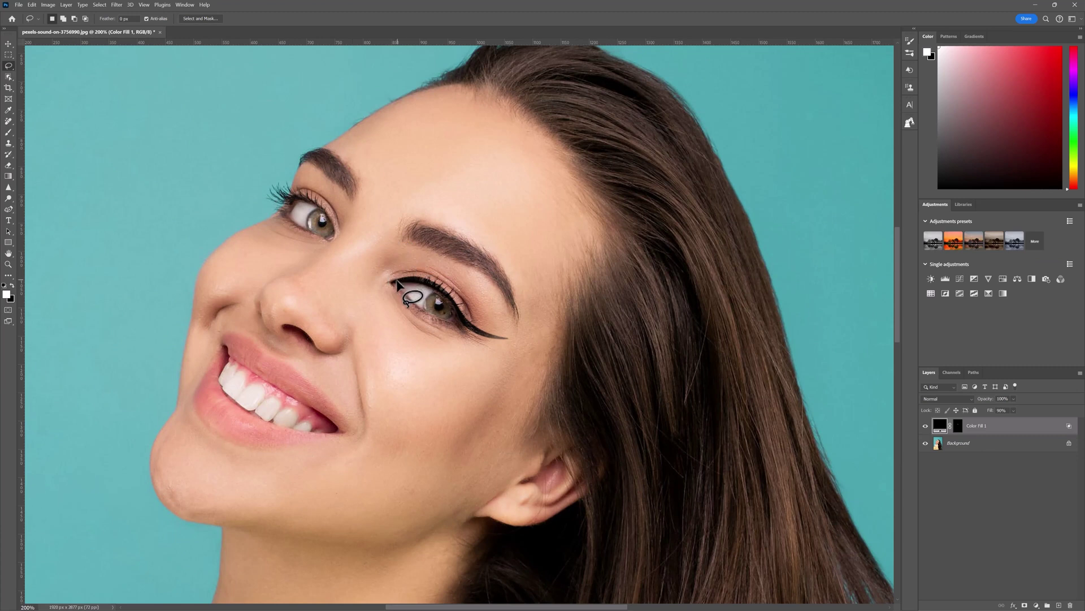
pyautogui.moveTo(398, 257)
pyautogui.mouseDown()
pyautogui.moveTo(445, 253)
pyautogui.moveTo(495, 281)
pyautogui.moveTo(518, 325)
pyautogui.moveTo(489, 337)
pyautogui.moveTo(453, 302)
pyautogui.moveTo(395, 280)
pyautogui.mouseUp()
pyautogui.hotkey('ctrl', 'd')
pyautogui.moveTo(407, 304); pyautogui.dragTo(403, 303)
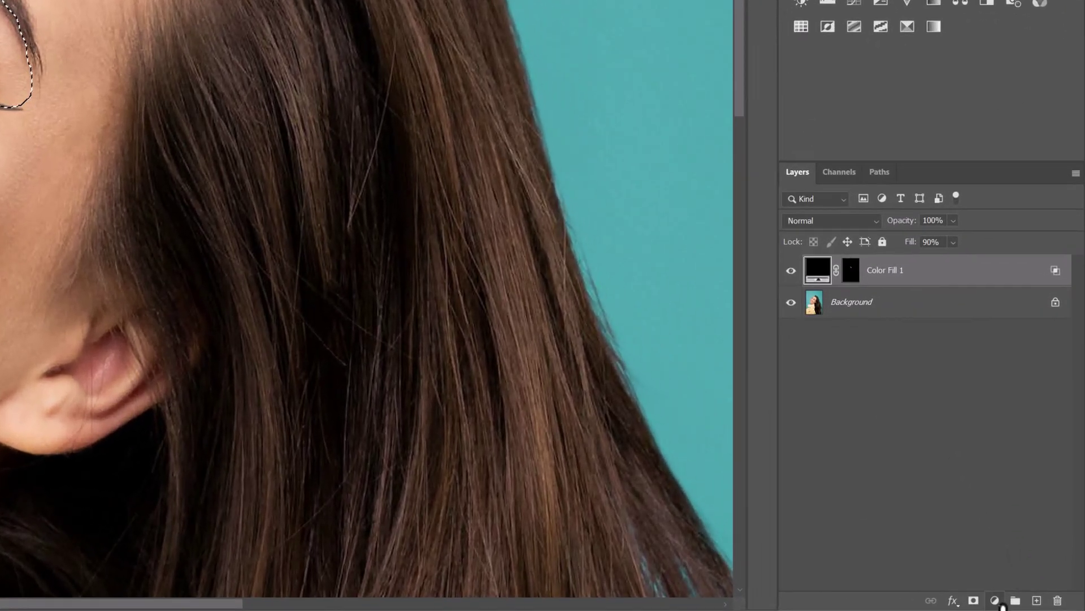
# Add a Hue/Saturation adjustment layer for the eyelid and shift Hue to -180.
pyautogui.click(995, 601)
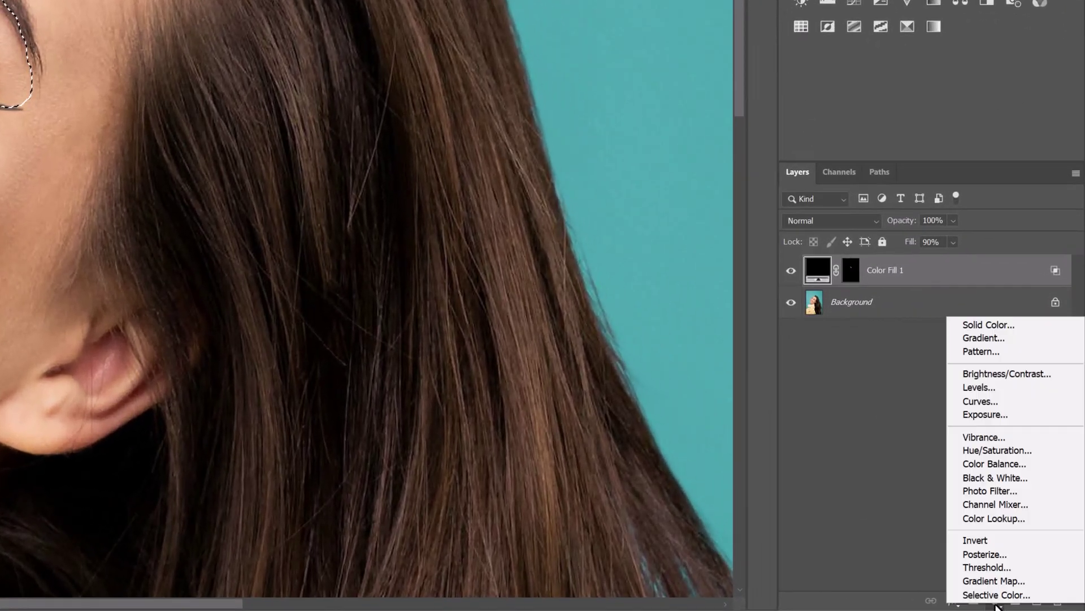
pyautogui.click(1004, 450)
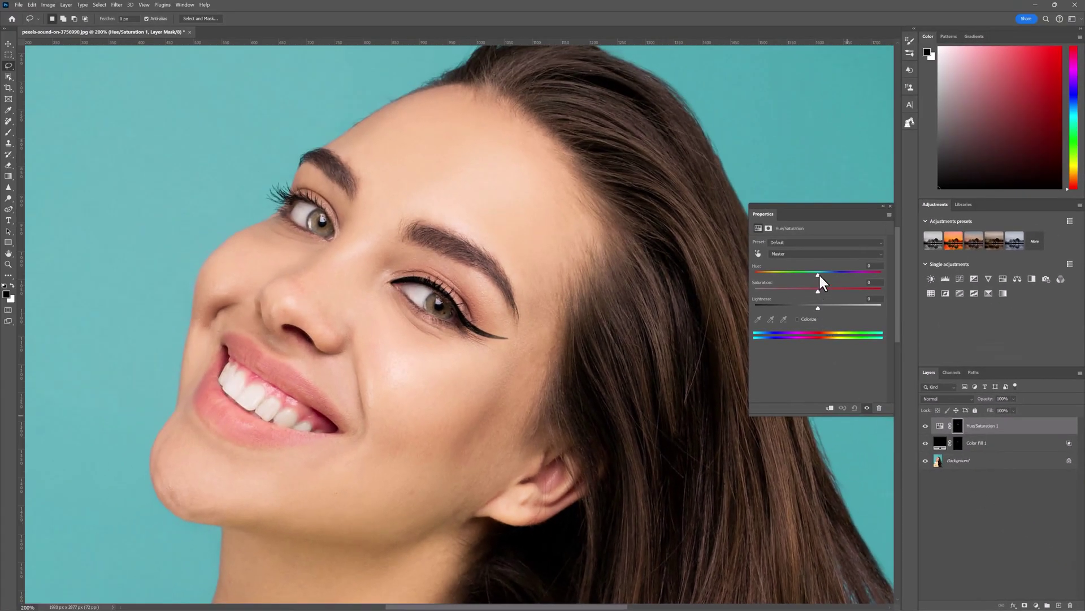
pyautogui.moveTo(818, 275)
pyautogui.mouseDown()
pyautogui.moveTo(766, 275)
pyautogui.moveTo(884, 278)
pyautogui.moveTo(751, 275)
pyautogui.mouseUp()
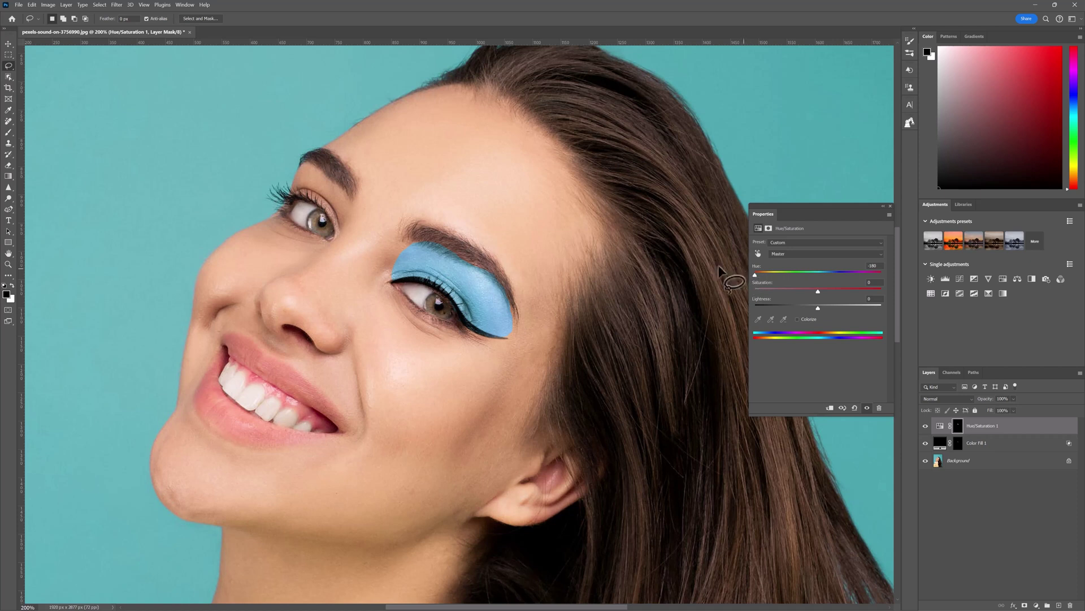
pyautogui.moveTo(960, 443); pyautogui.dragTo(977, 440)
# Try other saturation and lightness values, then reset Saturation and Lightness to 0.
pyautogui.moveTo(822, 293)
pyautogui.mouseDown()
pyautogui.moveTo(857, 294)
pyautogui.moveTo(824, 299)
pyautogui.mouseUp()
pyautogui.moveTo(819, 309); pyautogui.dragTo(787, 306)
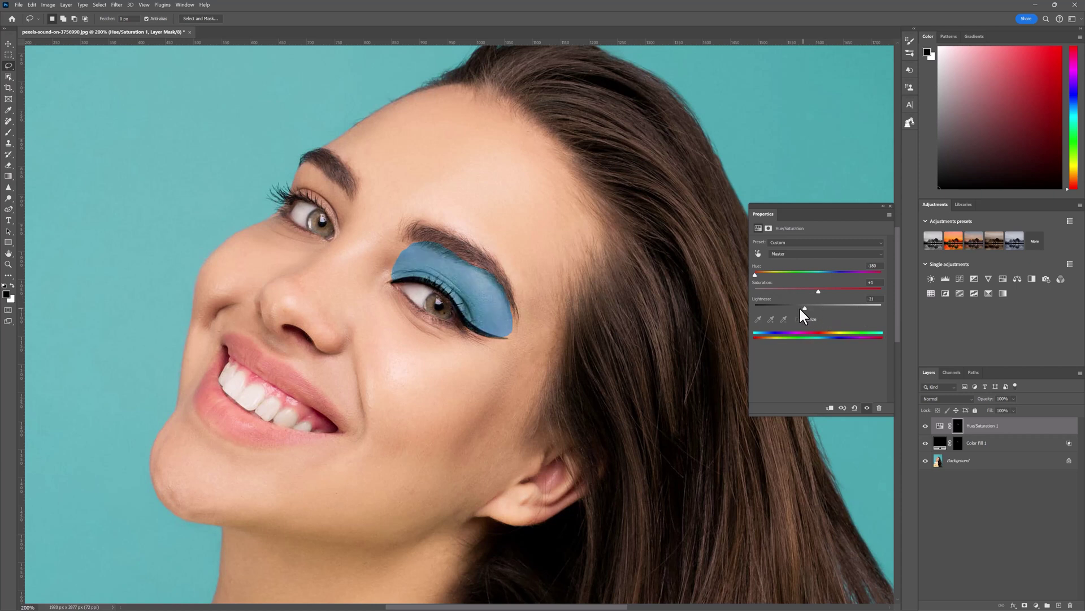
pyautogui.moveTo(788, 307); pyautogui.dragTo(816, 308)
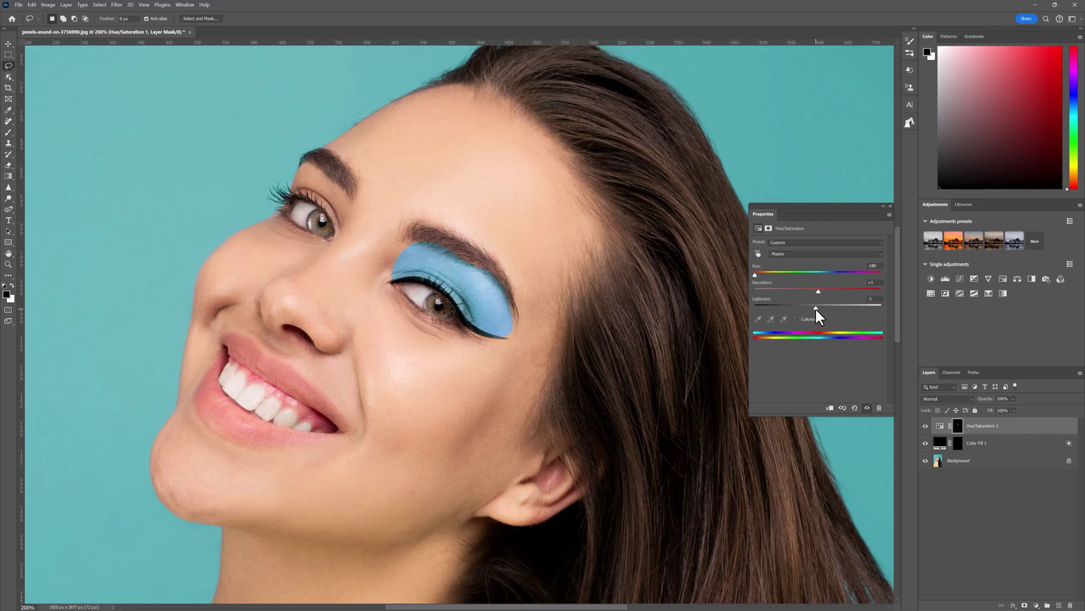
pyautogui.click(867, 295)
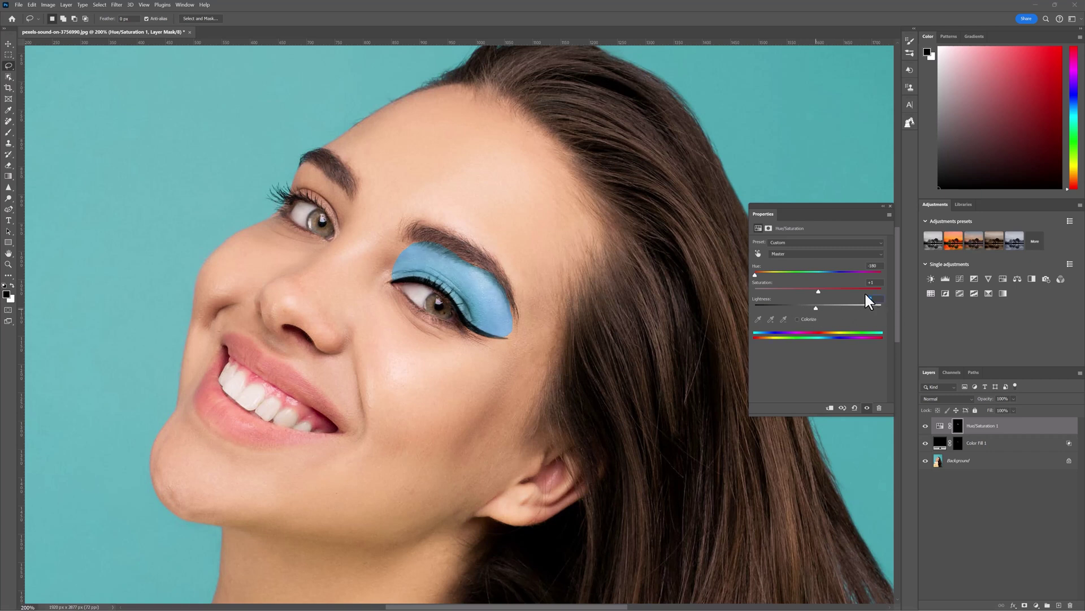
pyautogui.write('0')
pyautogui.click(870, 282)
pyautogui.write('0')
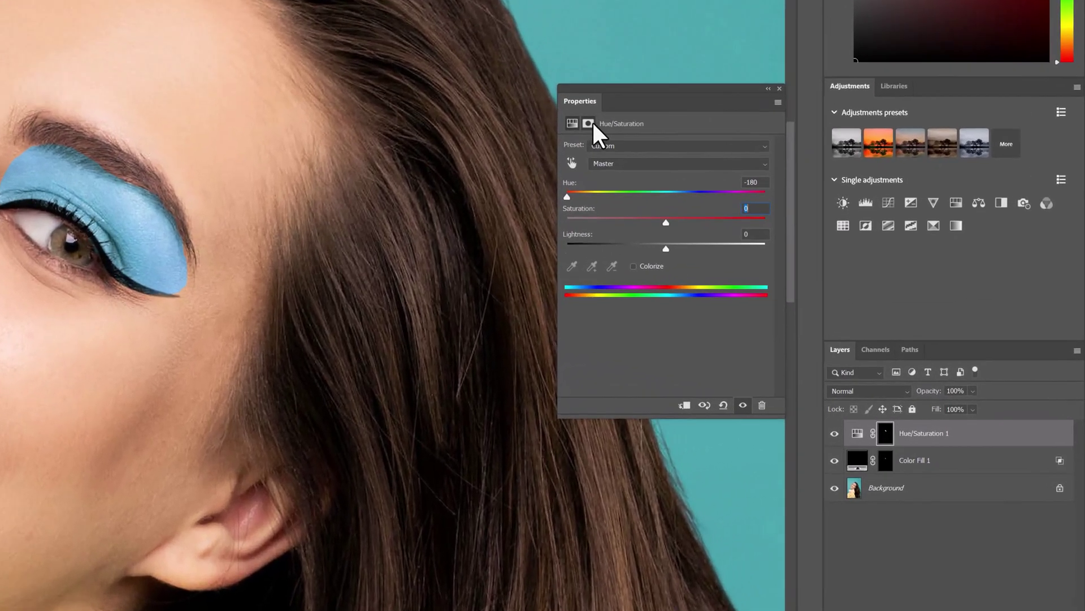
# Switch between the eyeshadow adjustment and its mask settings, then close the adjustment settings.
pyautogui.click(590, 122)
pyautogui.click(572, 123)
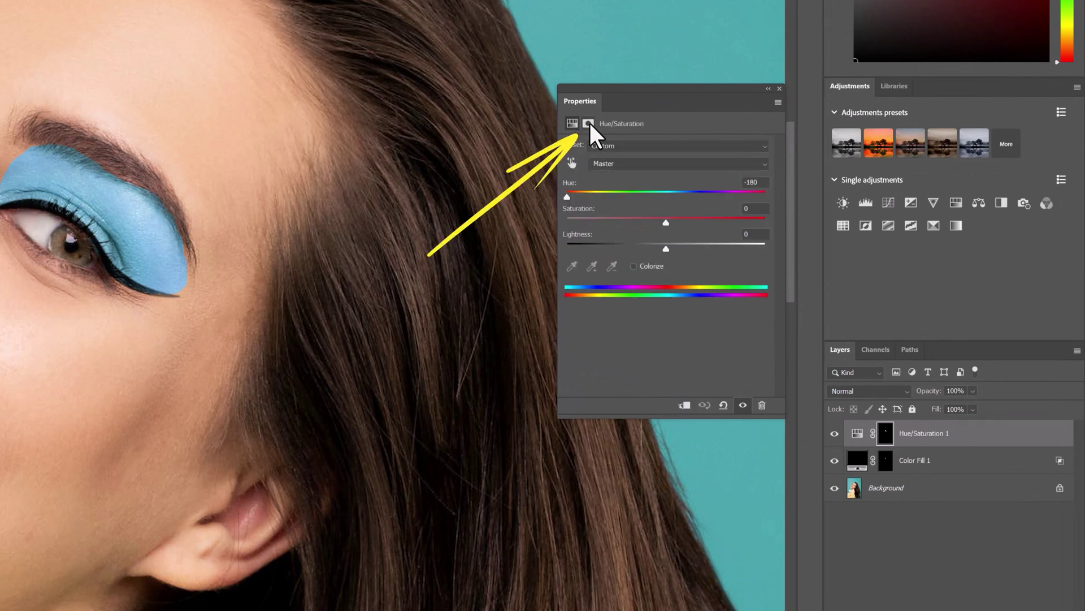
pyautogui.click(589, 122)
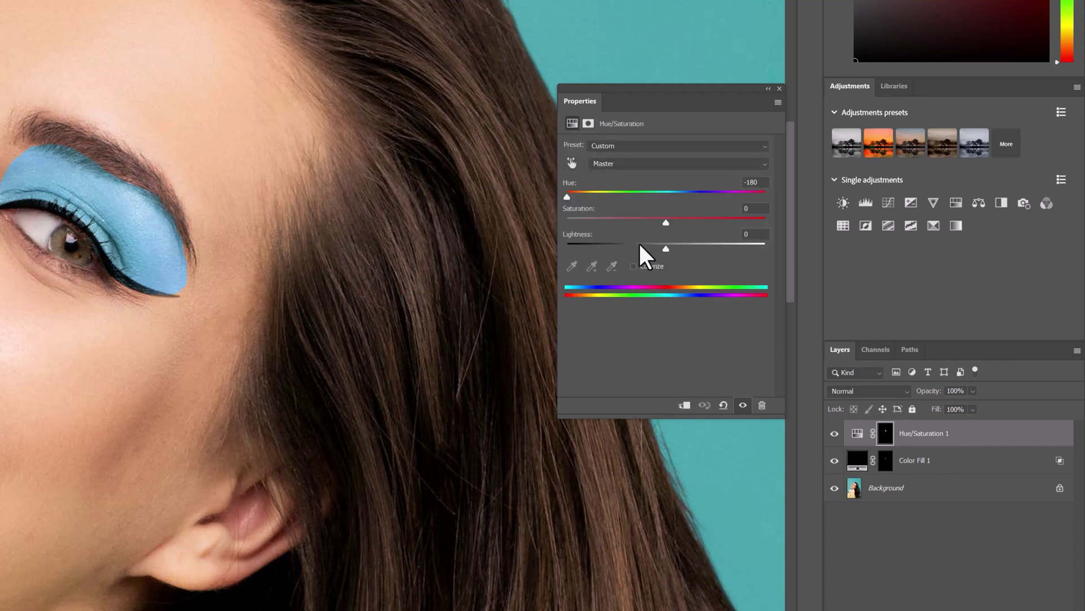
pyautogui.click(587, 123)
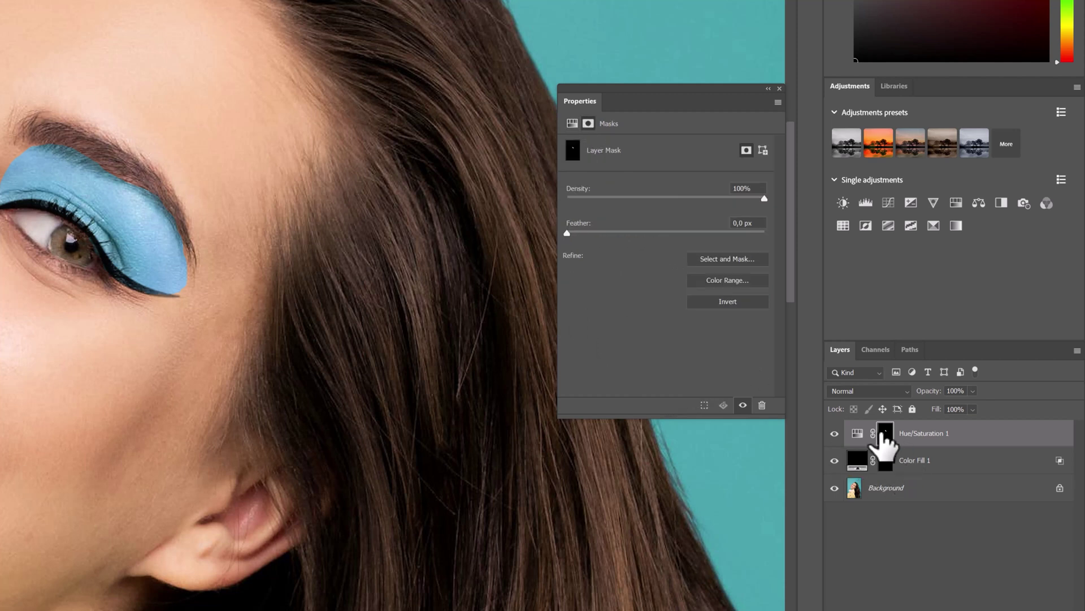
pyautogui.click(779, 88)
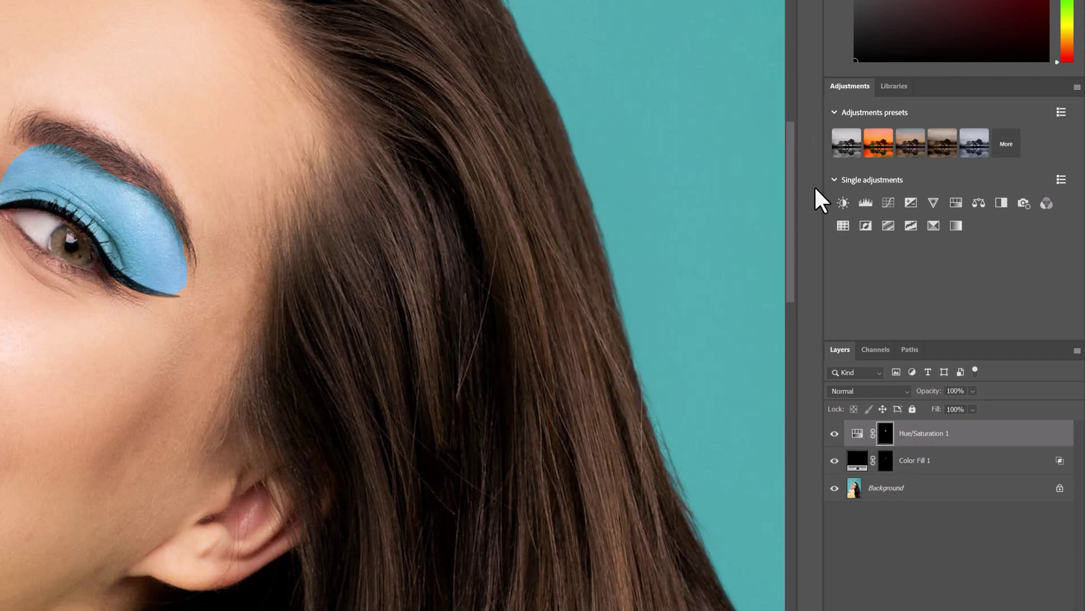
# Feather the light blue eyeshadow mask to about 9.7 px.
pyautogui.doubleClick(886, 435)
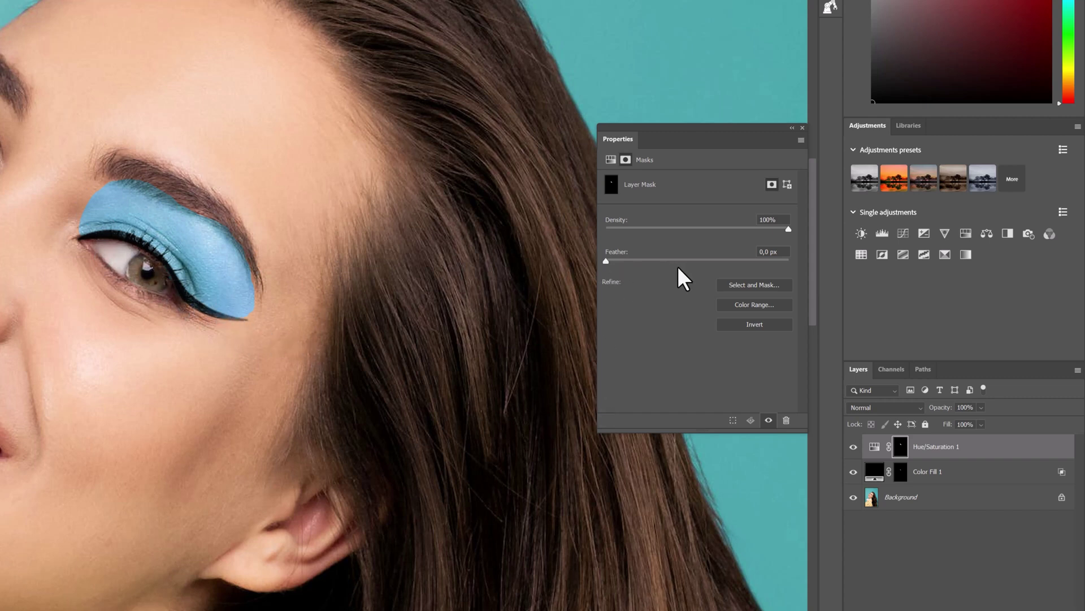
pyautogui.moveTo(606, 261); pyautogui.dragTo(692, 270)
pyautogui.moveTo(684, 261); pyautogui.dragTo(690, 264)
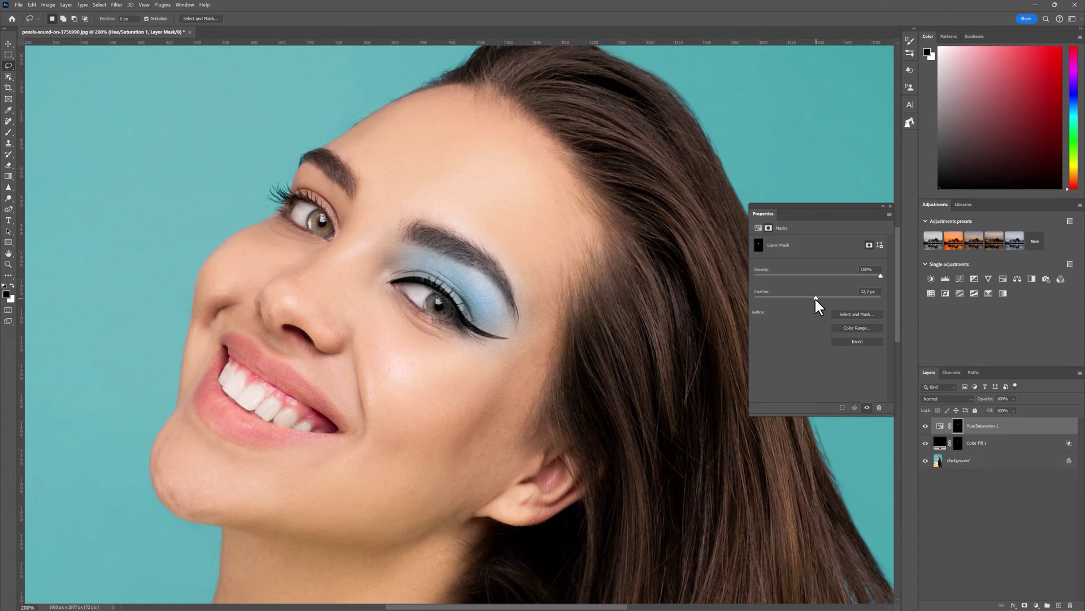
pyautogui.moveTo(816, 300); pyautogui.dragTo(809, 298)
pyautogui.moveTo(810, 298); pyautogui.dragTo(808, 298)
pyautogui.moveTo(808, 297); pyautogui.dragTo(805, 298)
pyautogui.moveTo(963, 429); pyautogui.dragTo(838, 403)
# Paint white on the Hue/Saturation 1 mask around the eye, then close the mask properties.
pyautogui.click(8, 133)
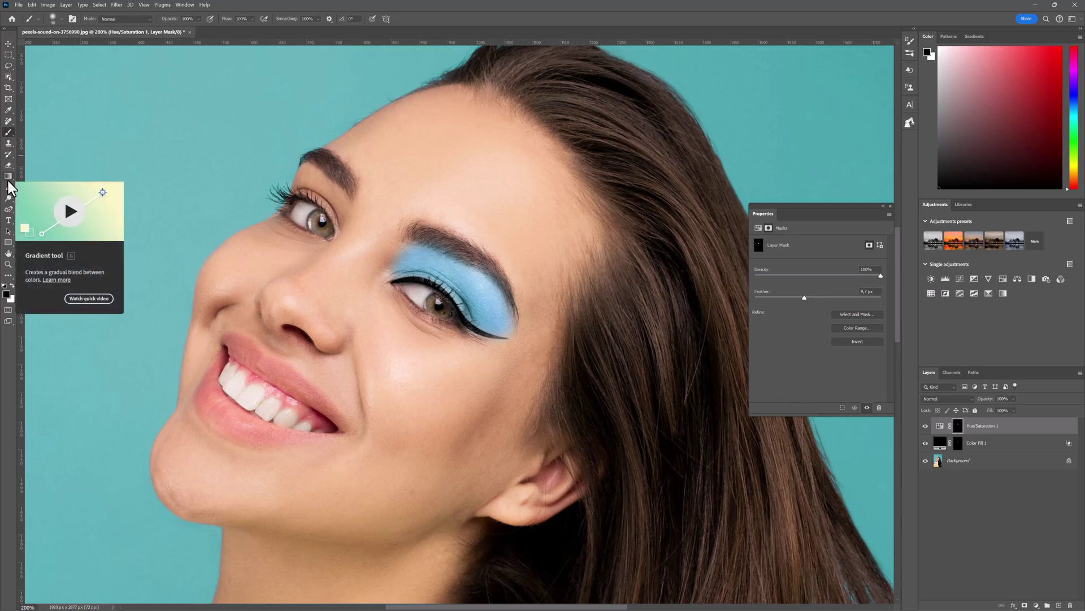
pyautogui.click(12, 286)
pyautogui.click(11, 286)
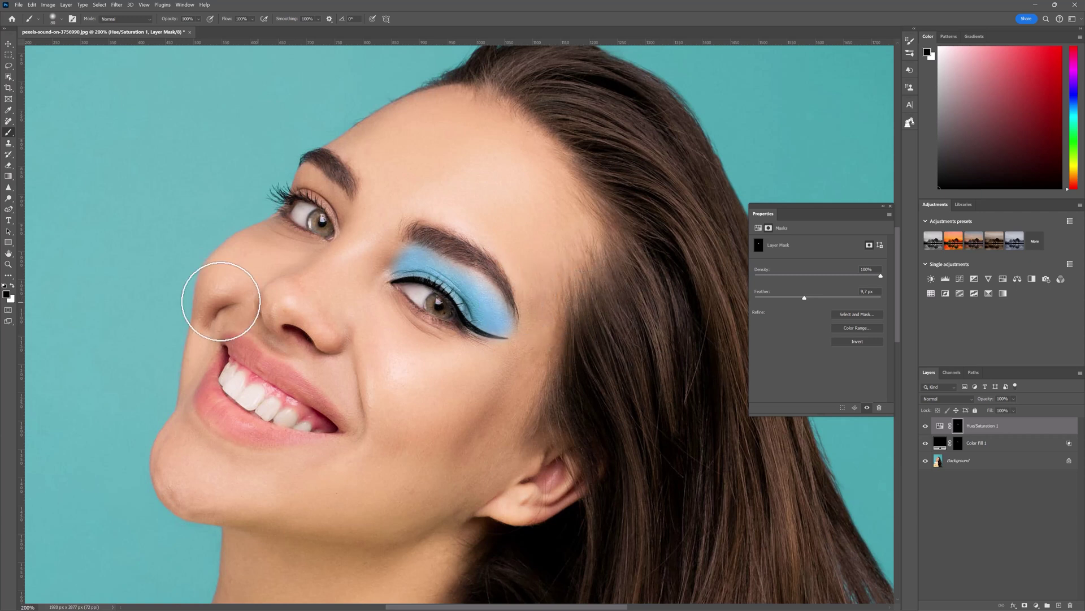
pyautogui.click(12, 286)
pyautogui.moveTo(440, 285)
pyautogui.mouseDown()
pyautogui.moveTo(478, 296)
pyautogui.moveTo(412, 271)
pyautogui.moveTo(481, 368)
pyautogui.moveTo(521, 272)
pyautogui.moveTo(475, 254)
pyautogui.mouseUp()
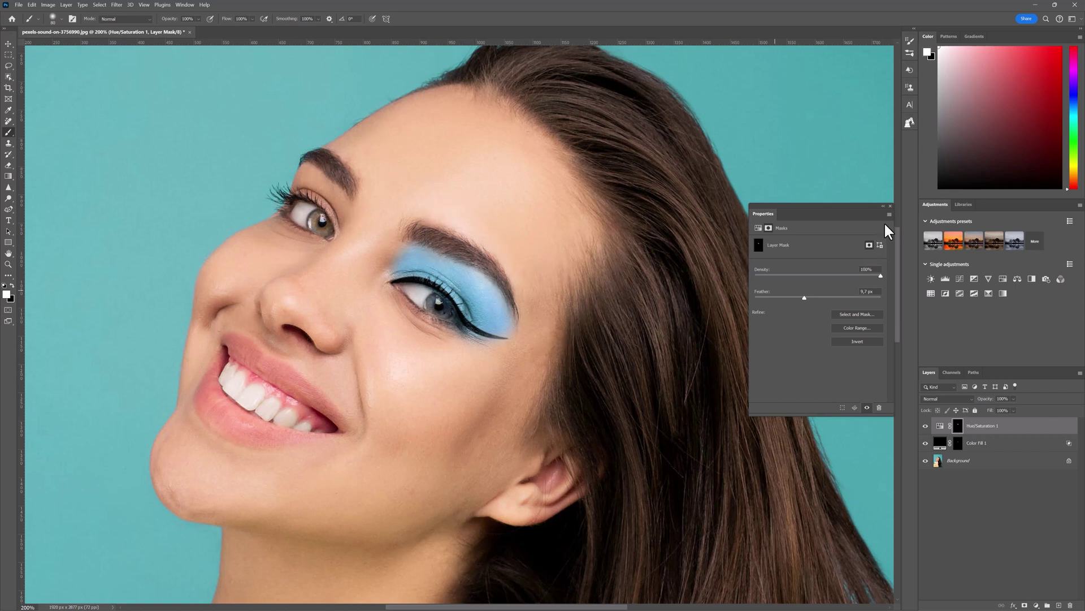
pyautogui.click(890, 206)
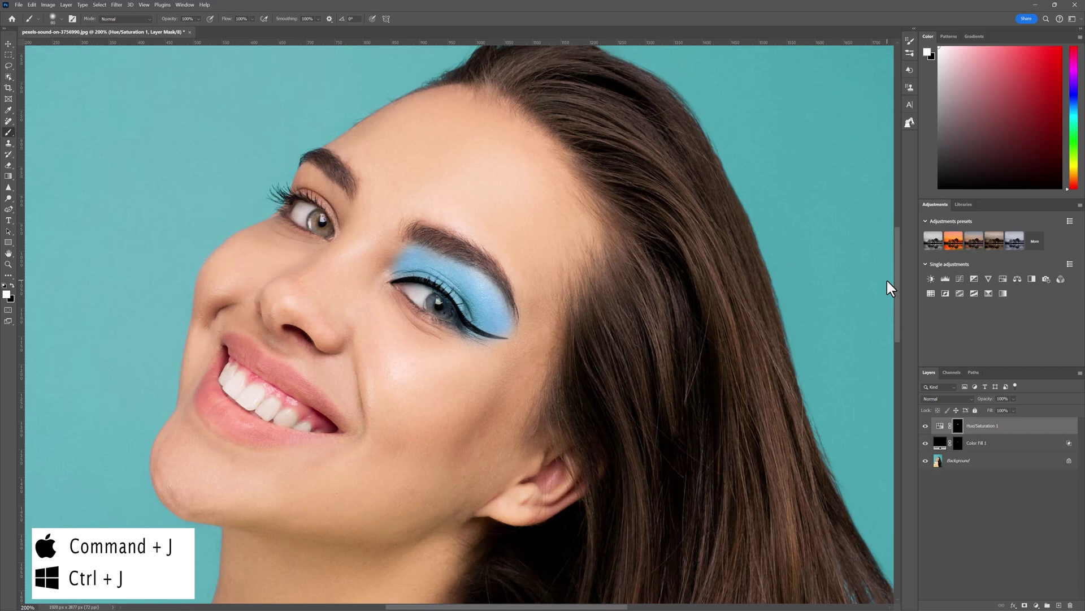
# Duplicate the eyeshadow Hue/Saturation layer and scale its mask down to a smaller eyelid patch.
pyautogui.hotkey('ctrl', 'j')
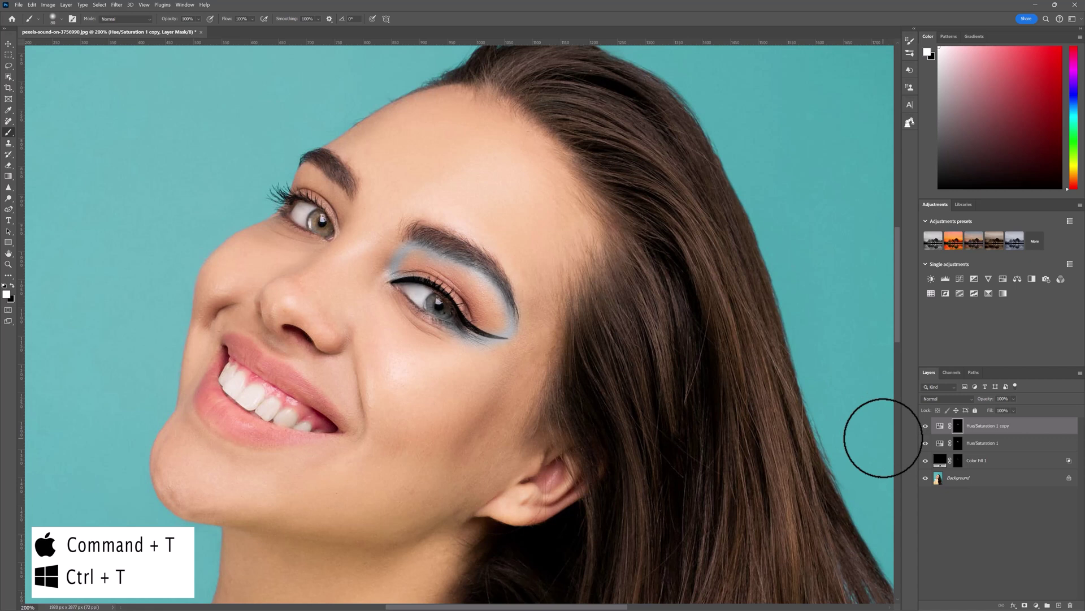
pyautogui.hotkey('ctrl', 't')
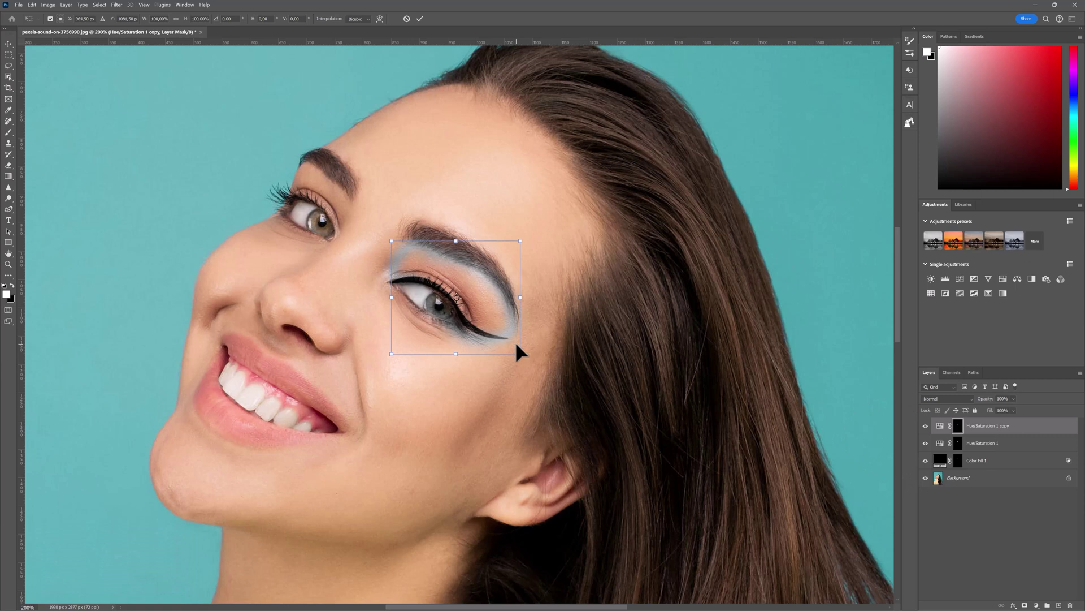
pyautogui.moveTo(520, 354); pyautogui.dragTo(472, 311)
pyautogui.moveTo(451, 271); pyautogui.dragTo(464, 282)
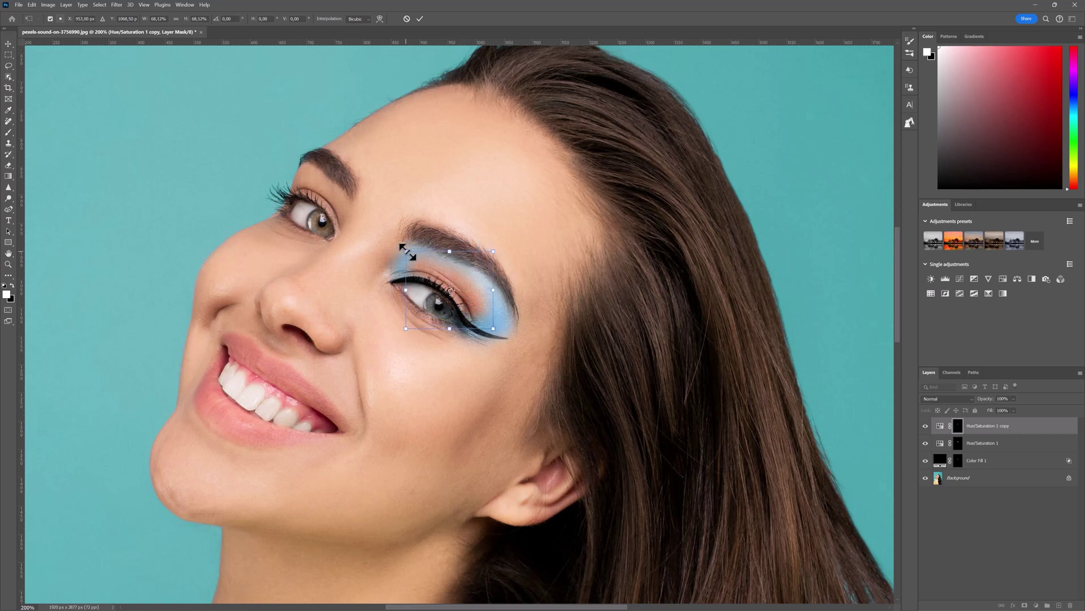
pyautogui.moveTo(407, 252)
pyautogui.mouseDown()
pyautogui.moveTo(459, 299)
pyautogui.moveTo(477, 292)
pyautogui.mouseUp()
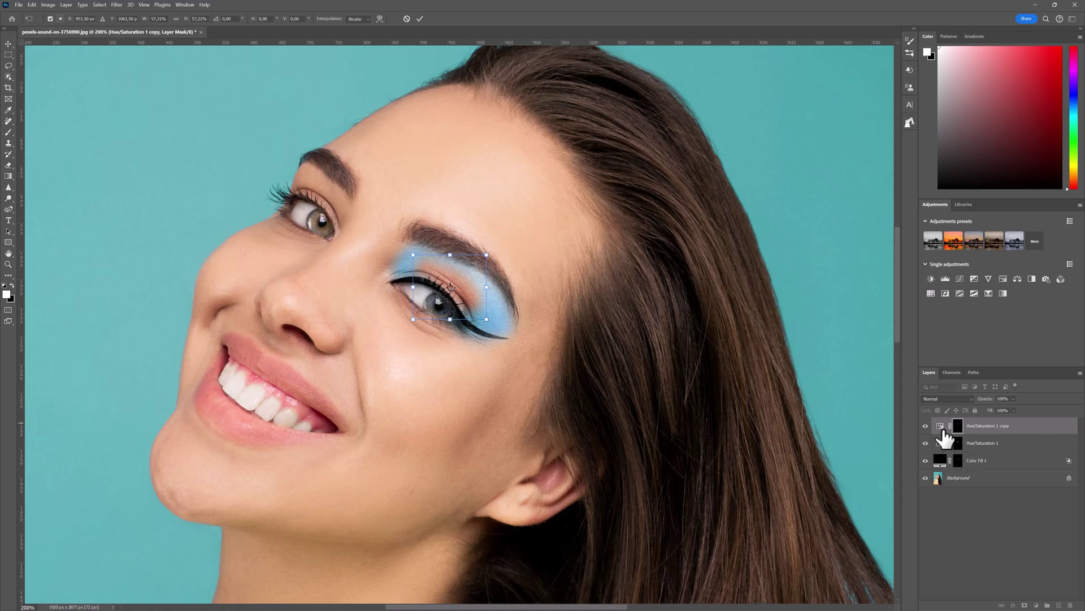
pyautogui.click(419, 19)
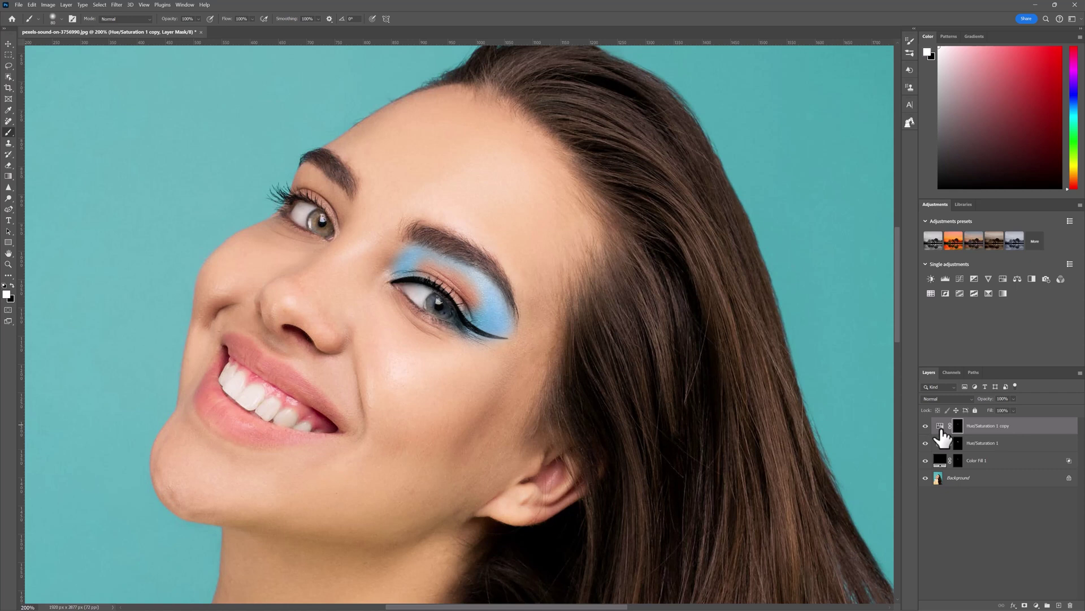
# Shift the copy's Hue and raise its Saturation for a deeper violet-blue eyeshadow.
pyautogui.doubleClick(940, 430)
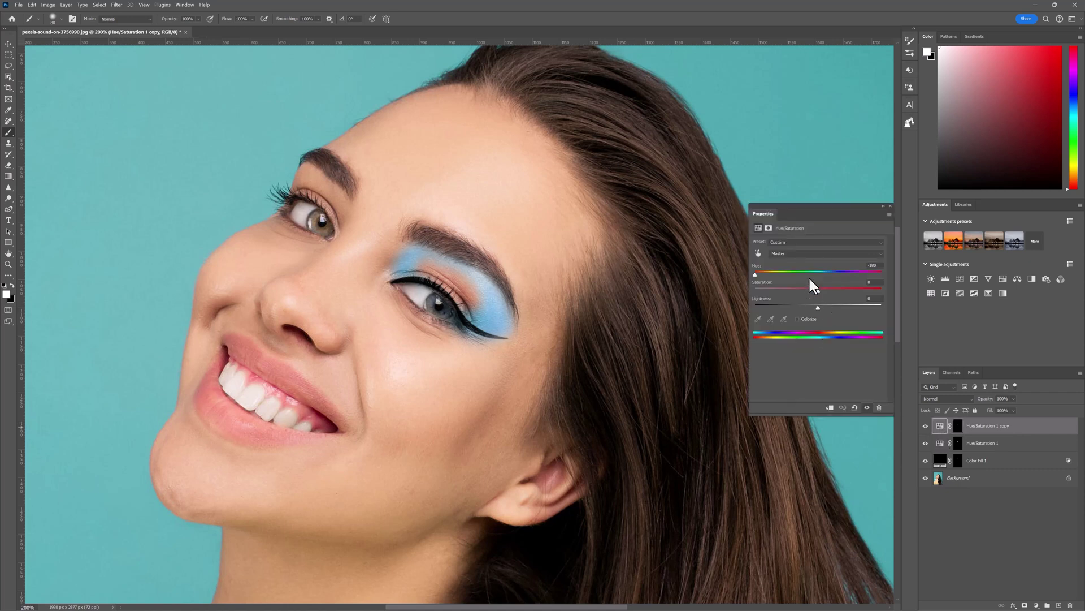
pyautogui.moveTo(755, 275)
pyautogui.mouseDown()
pyautogui.moveTo(884, 285)
pyautogui.moveTo(835, 274)
pyautogui.mouseUp()
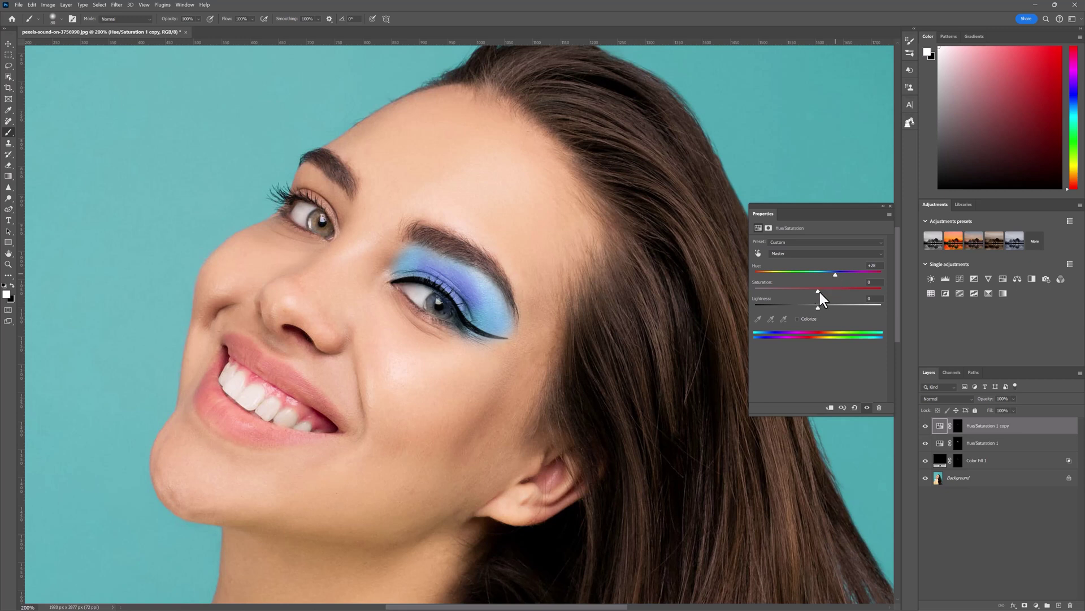
pyautogui.moveTo(821, 289); pyautogui.dragTo(839, 290)
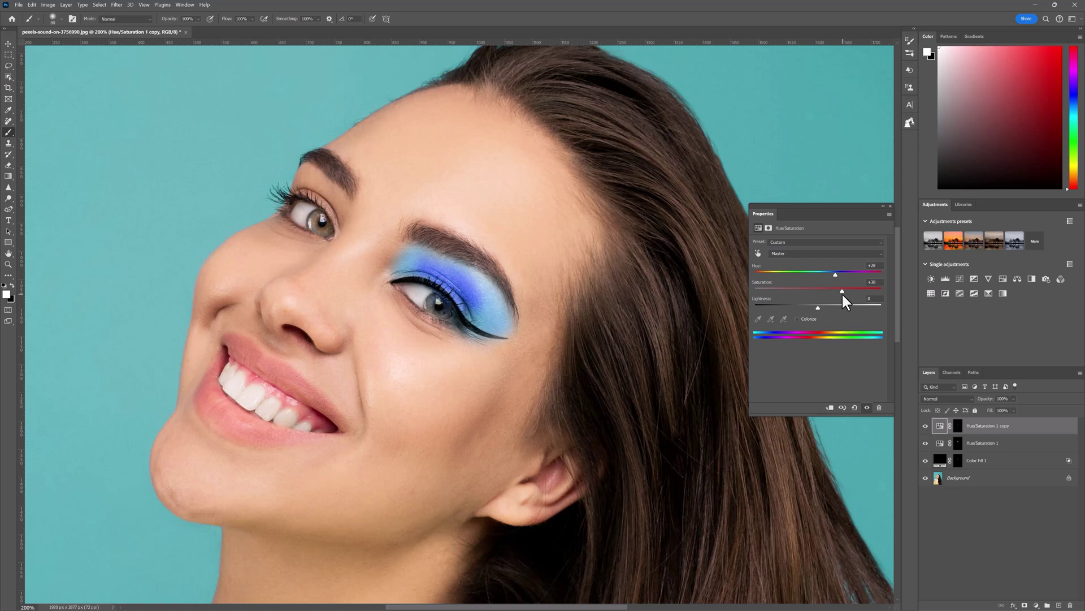
pyautogui.moveTo(818, 308)
pyautogui.mouseDown()
pyautogui.moveTo(806, 305)
pyautogui.moveTo(817, 306)
pyautogui.mouseUp()
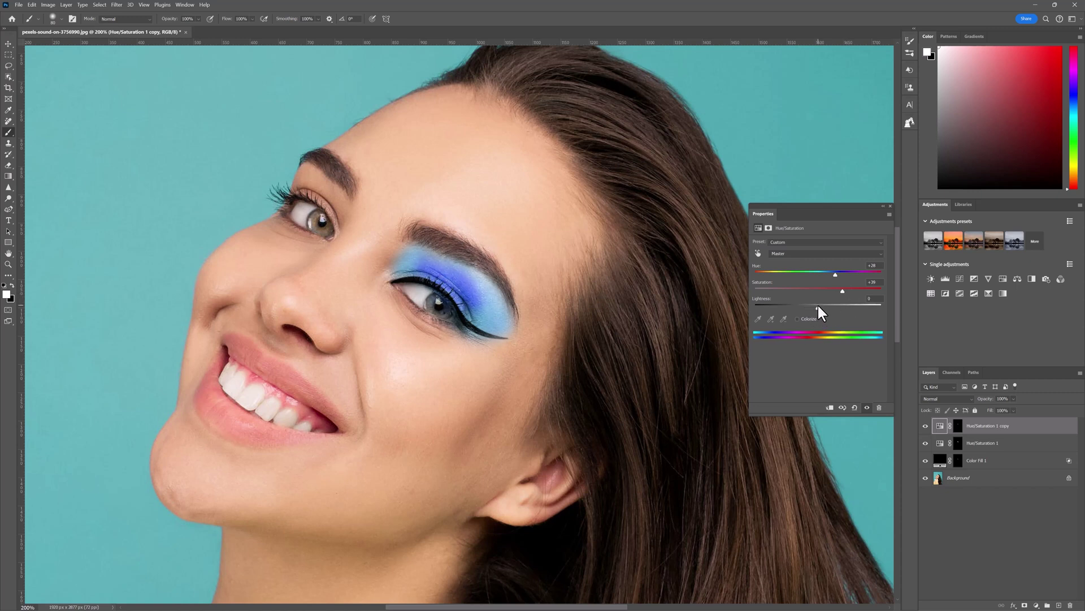
pyautogui.click(890, 206)
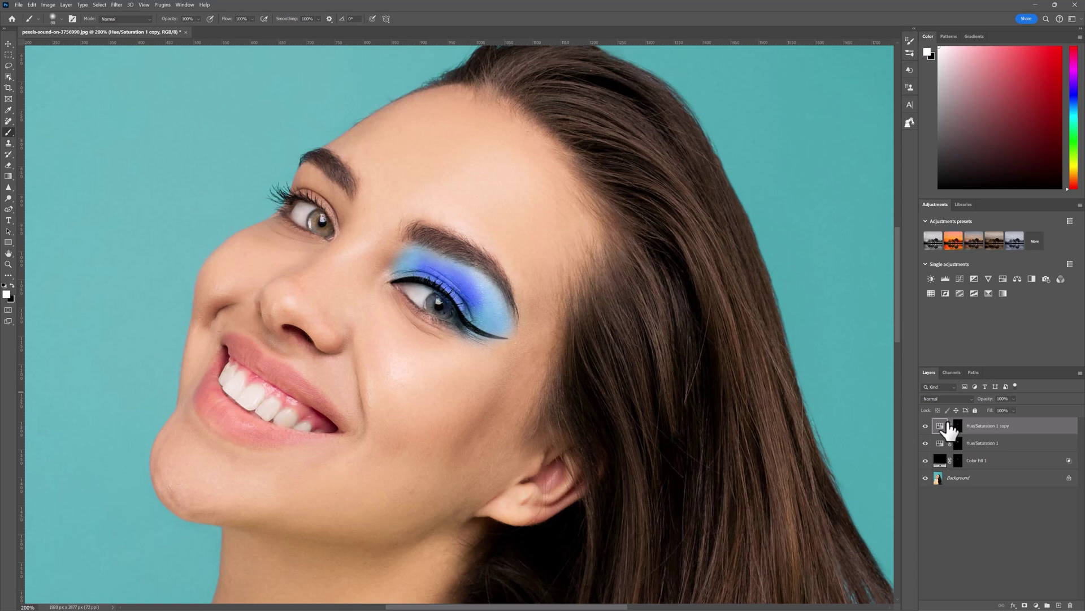
# Nudge and resize the deep blue patch, then lower its opacity to about 86%.
pyautogui.click(8, 44)
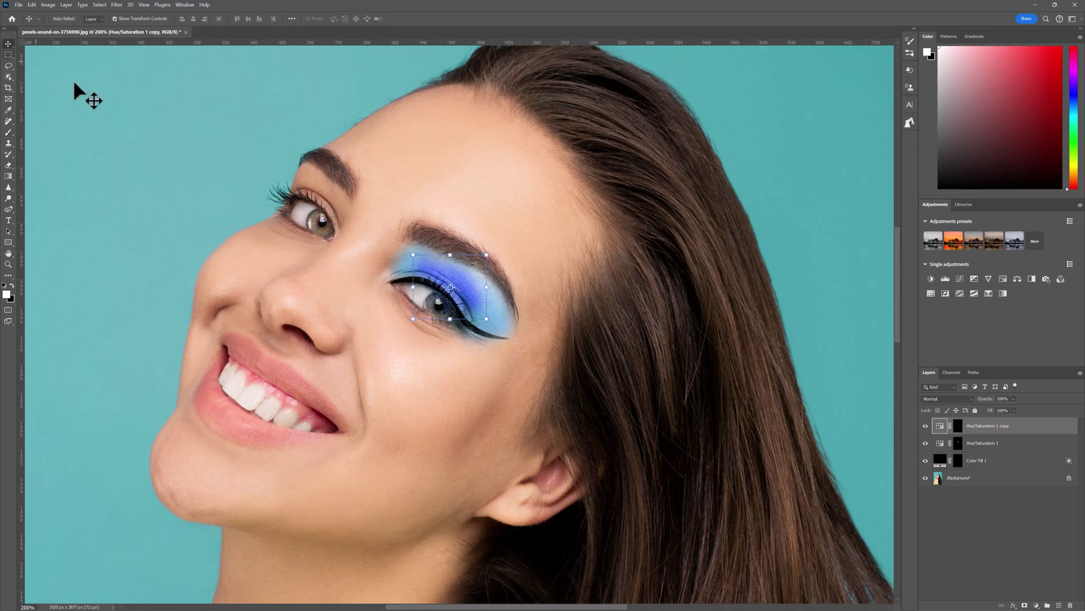
pyautogui.moveTo(482, 299); pyautogui.dragTo(453, 281)
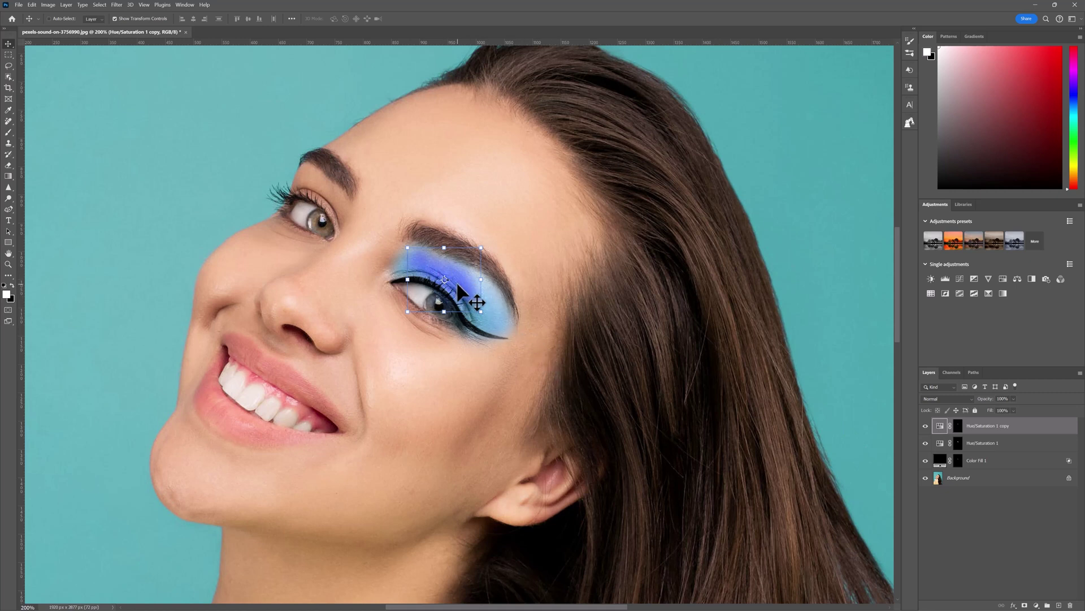
pyautogui.click(481, 311)
pyautogui.moveTo(481, 311); pyautogui.dragTo(495, 320)
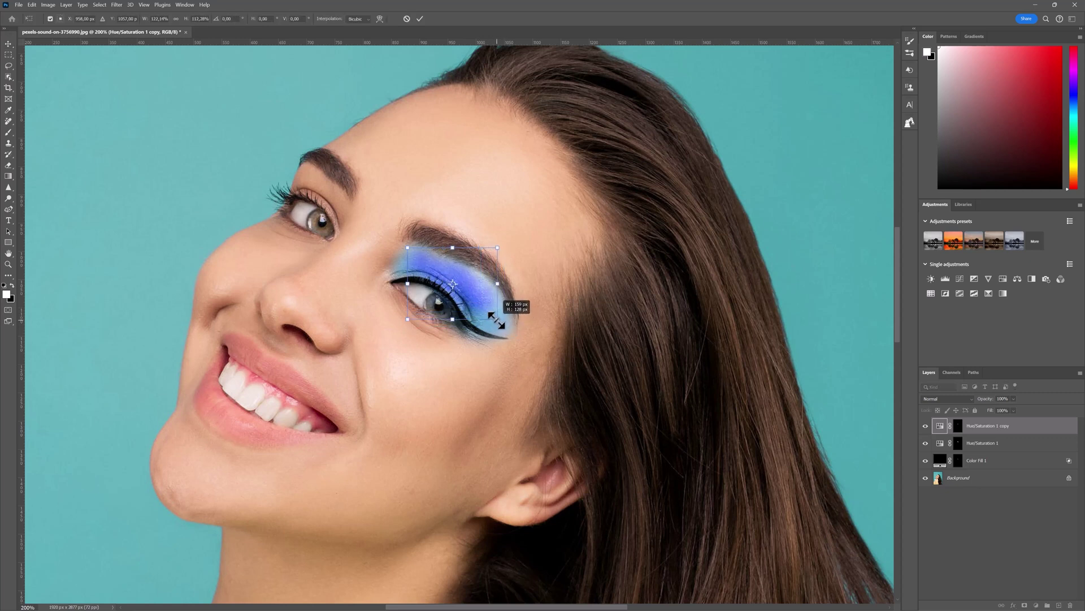
pyautogui.moveTo(496, 248)
pyautogui.mouseDown()
pyautogui.moveTo(484, 253)
pyautogui.moveTo(493, 247)
pyautogui.mouseUp()
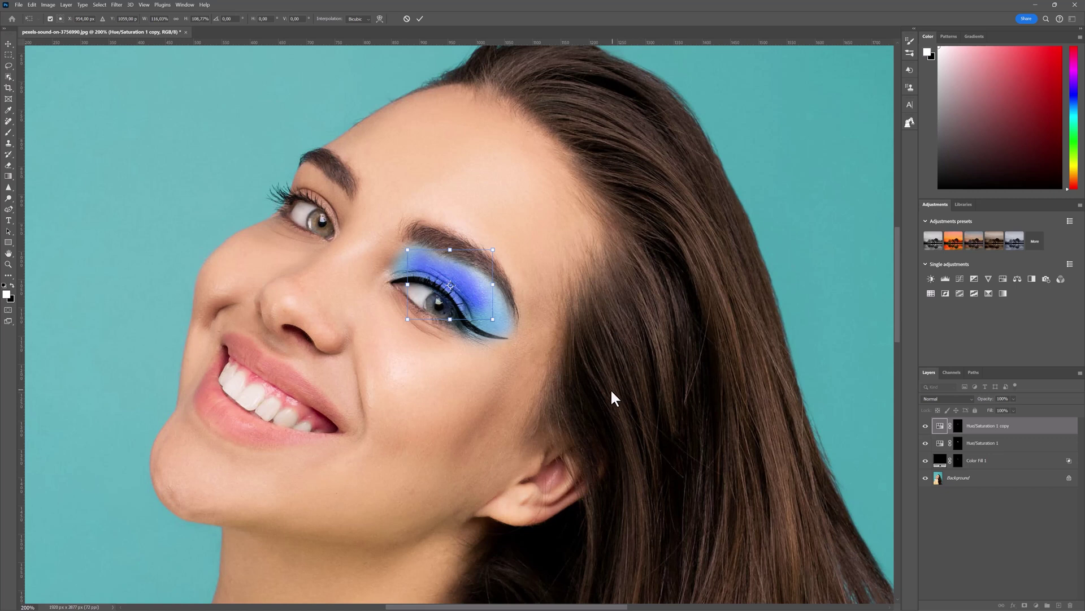
pyautogui.press('Return')
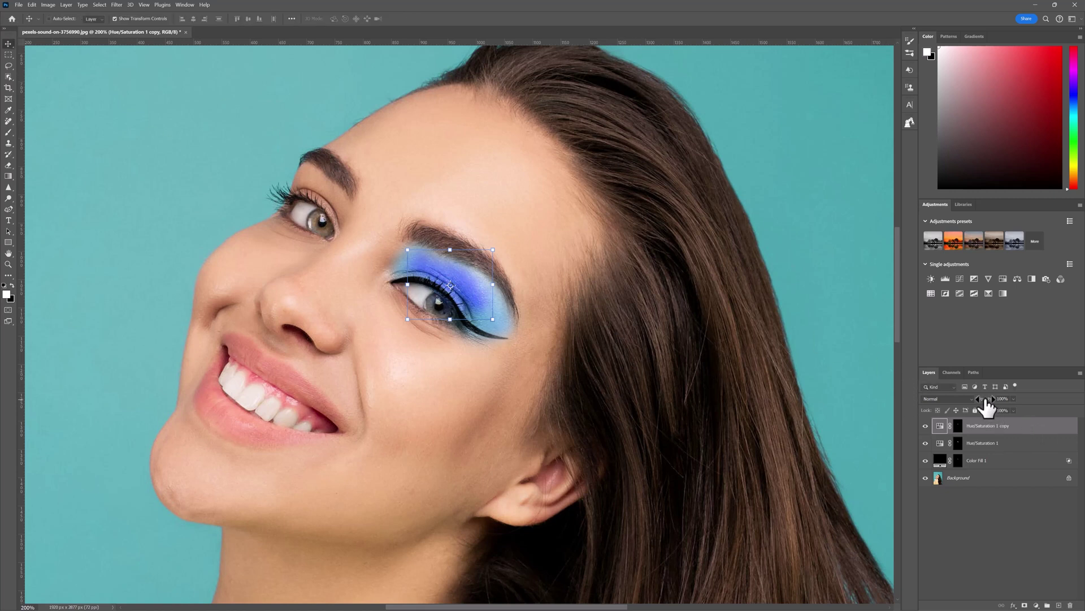
pyautogui.moveTo(986, 405)
pyautogui.mouseDown()
pyautogui.moveTo(975, 408)
pyautogui.moveTo(995, 414)
pyautogui.mouseUp()
pyautogui.click(966, 484)
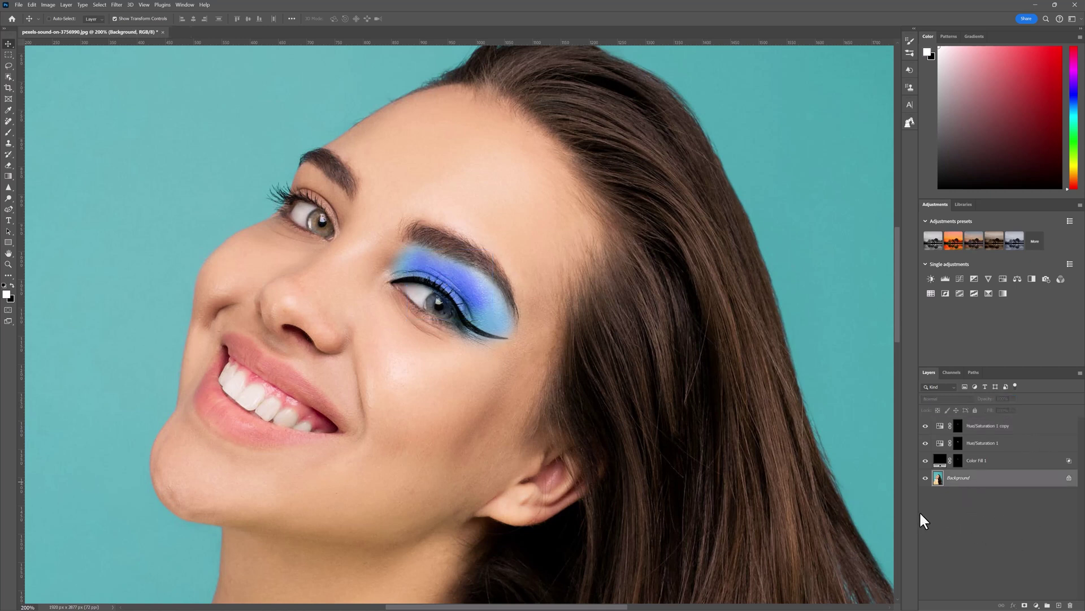
pyautogui.keyDown('alt'); pyautogui.click(925, 478); pyautogui.keyUp('alt')
pyautogui.keyDown('alt'); pyautogui.click(926, 478); pyautogui.keyUp('alt')
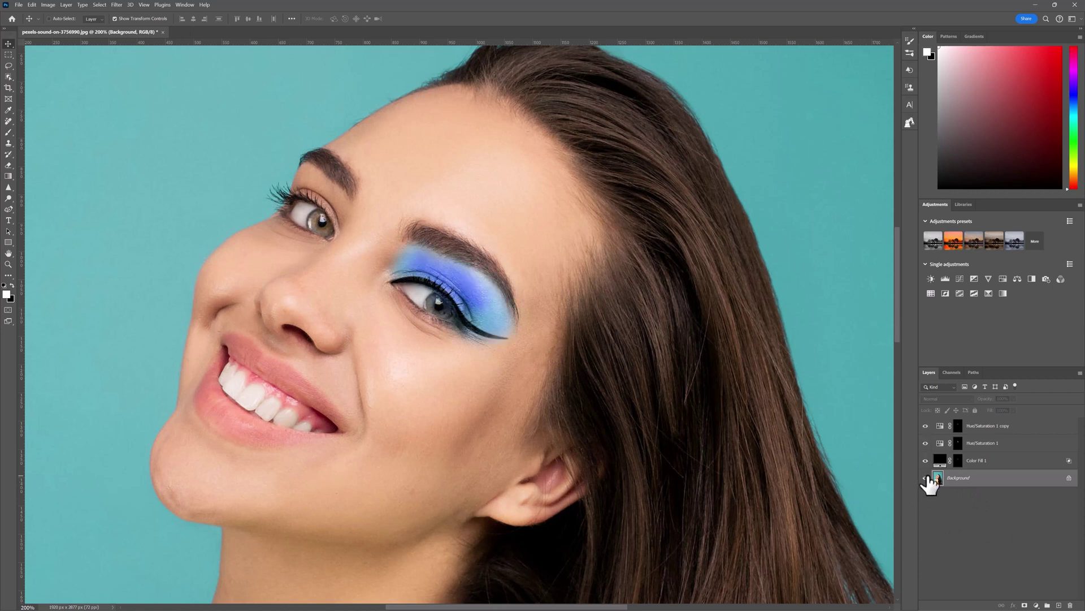